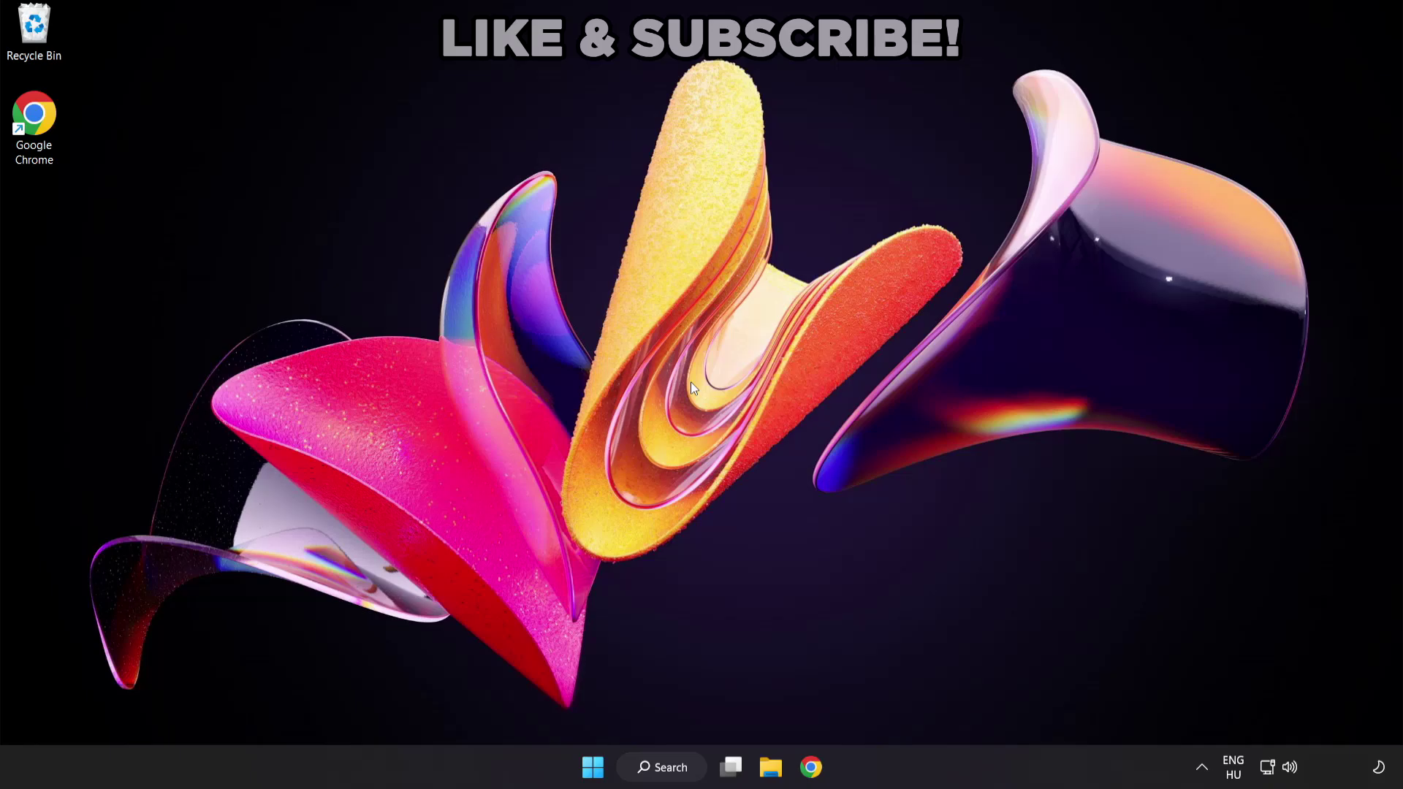
# - Search for 'device manager' from the taskbar and launch Device Manager
pyautogui.click(671, 774)
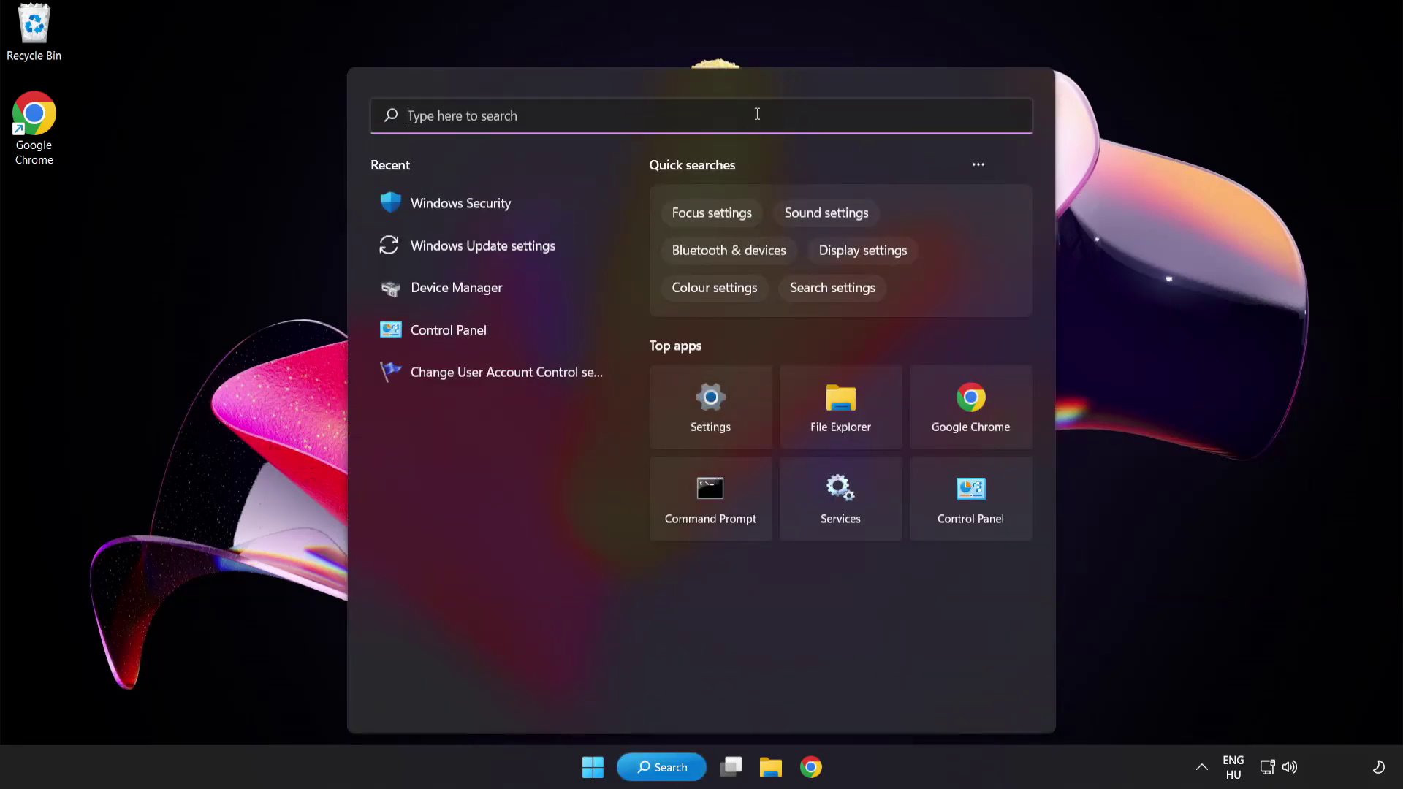
pyautogui.write('device ma')
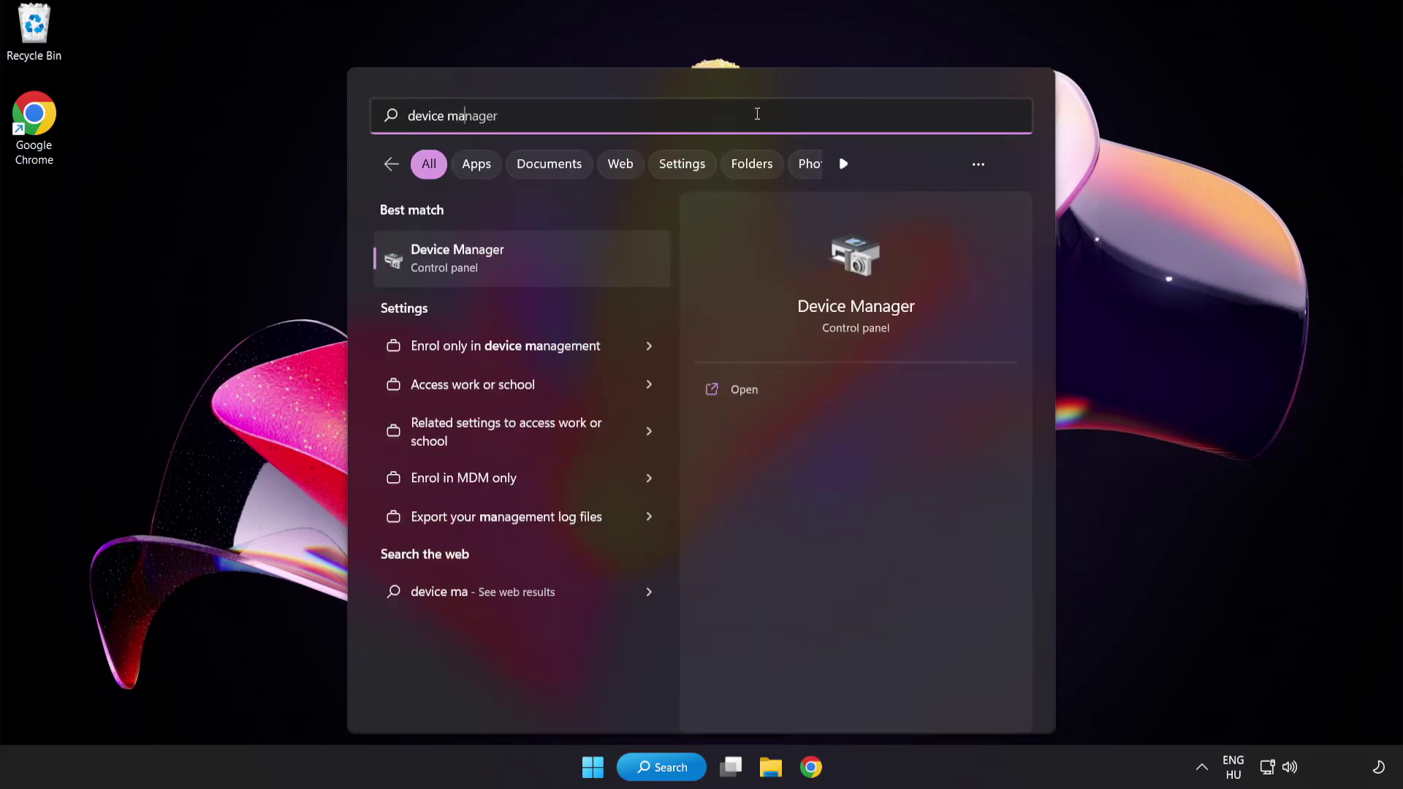
pyautogui.write('nager')
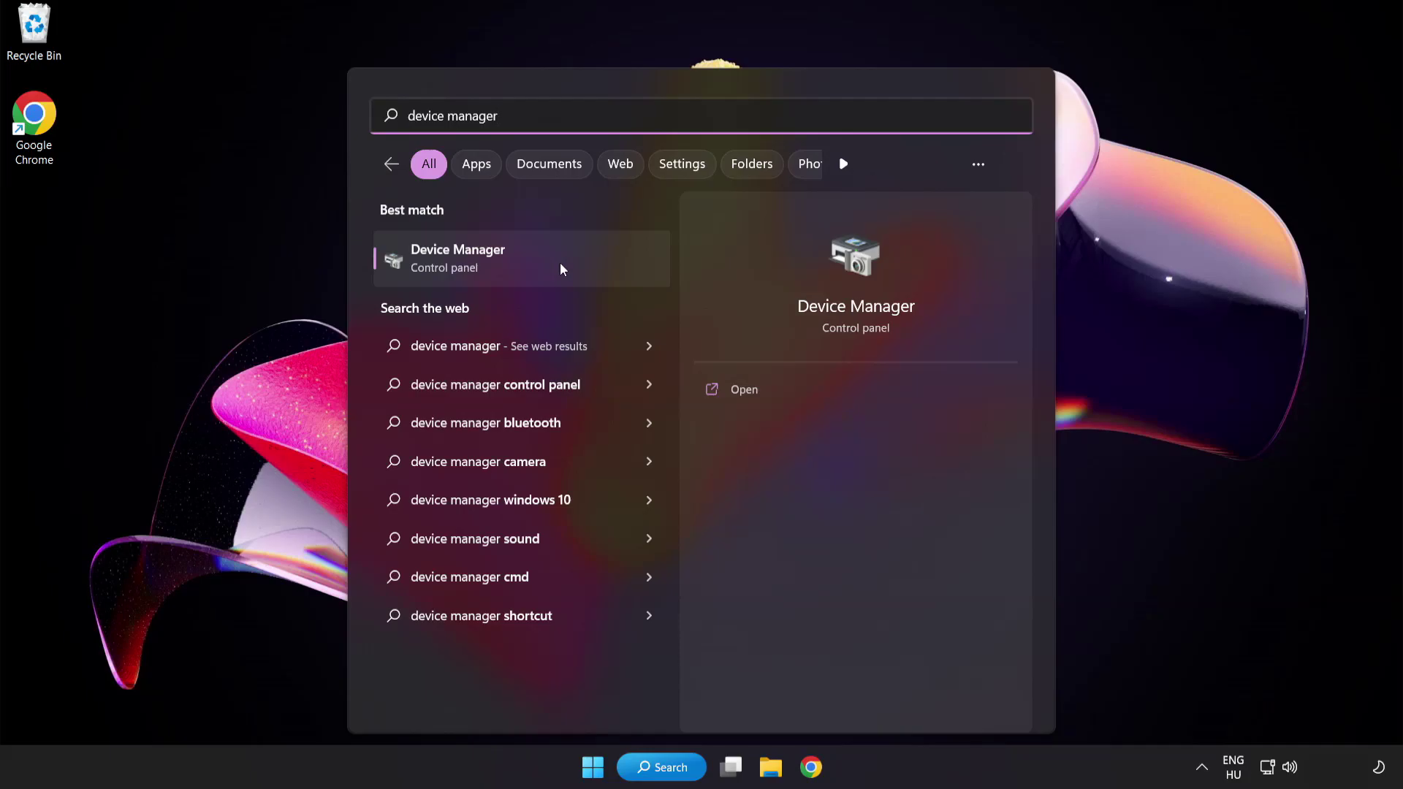
# - Expand Display adapters and bring up actions for the VMware SVGA 3D adapter
pyautogui.click(560, 261)
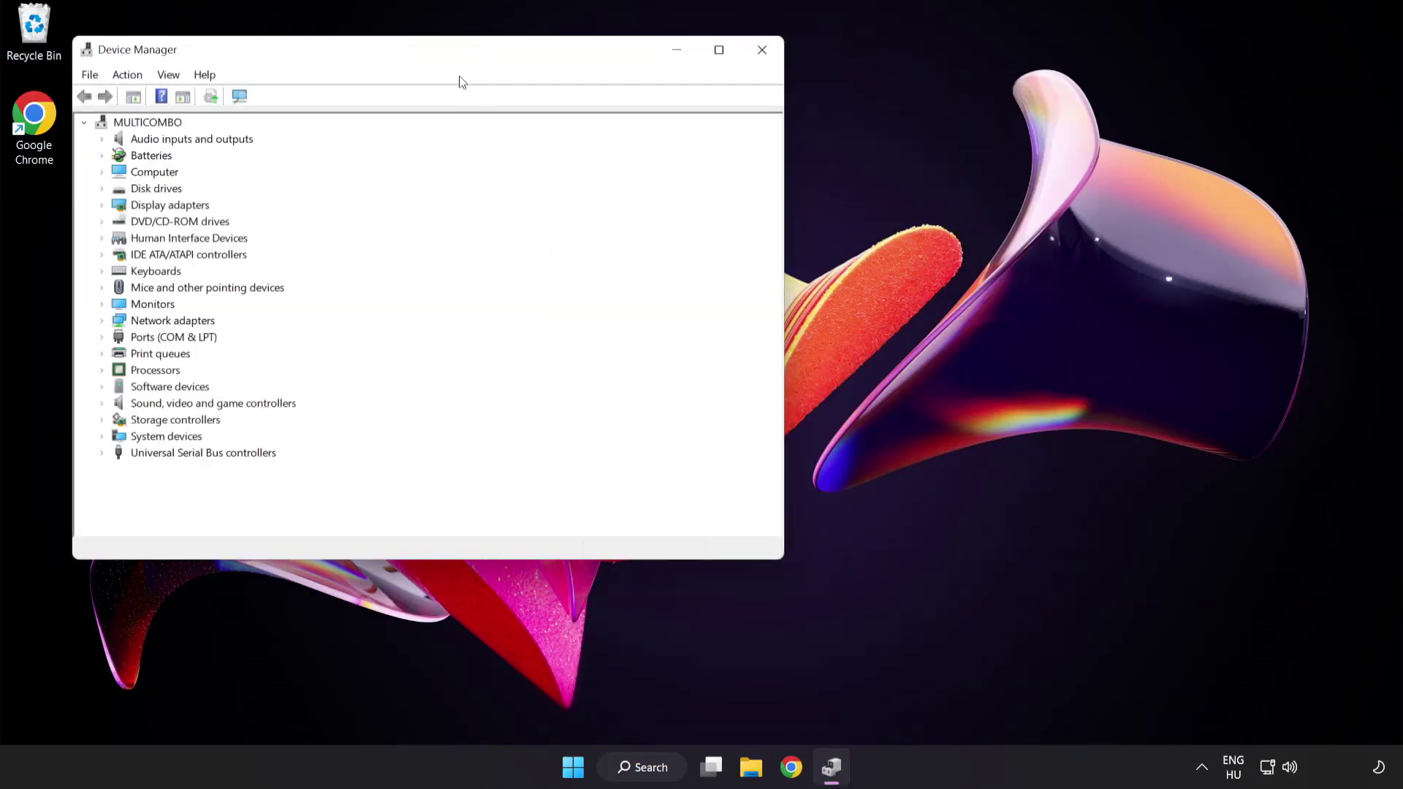
pyautogui.moveTo(453, 55); pyautogui.dragTo(686, 147)
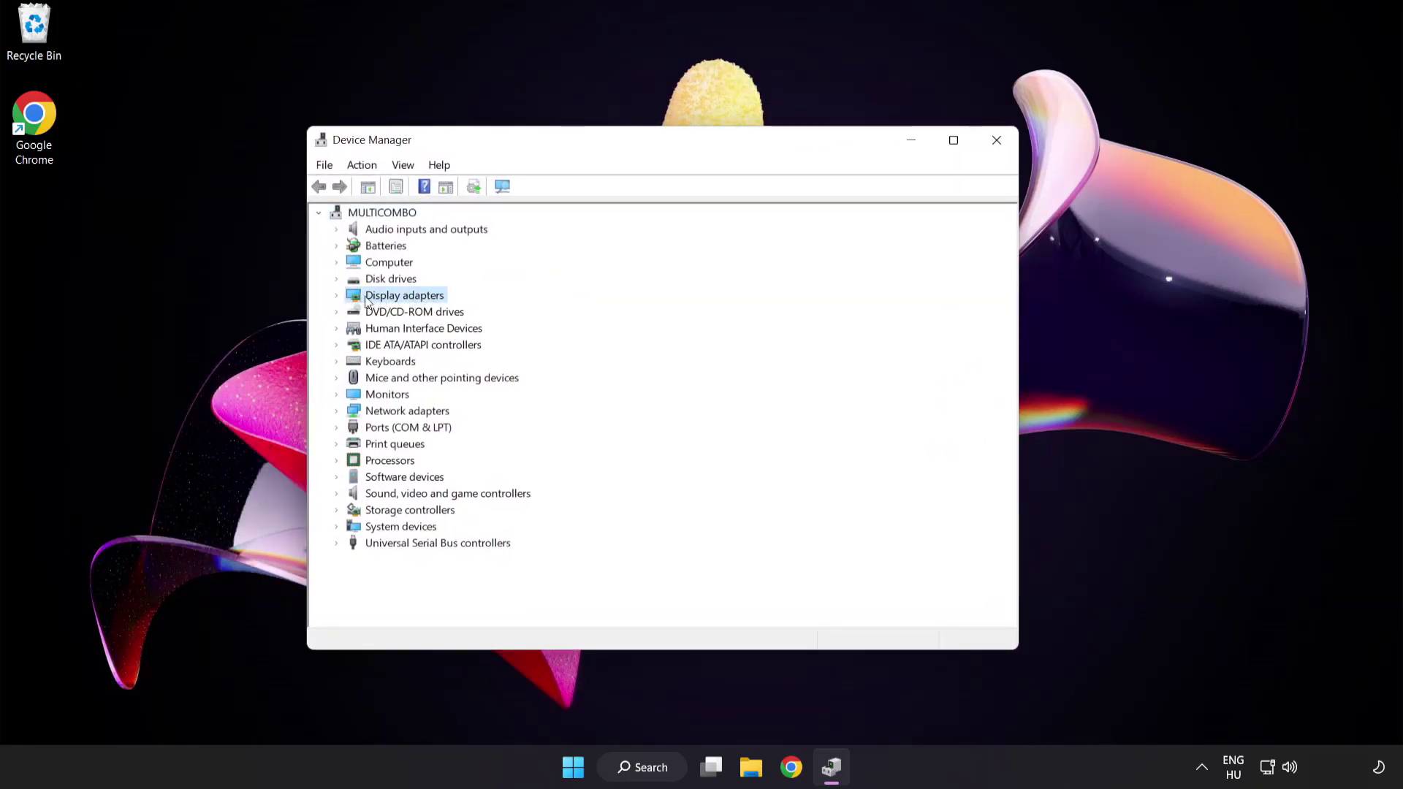
pyautogui.click(338, 296)
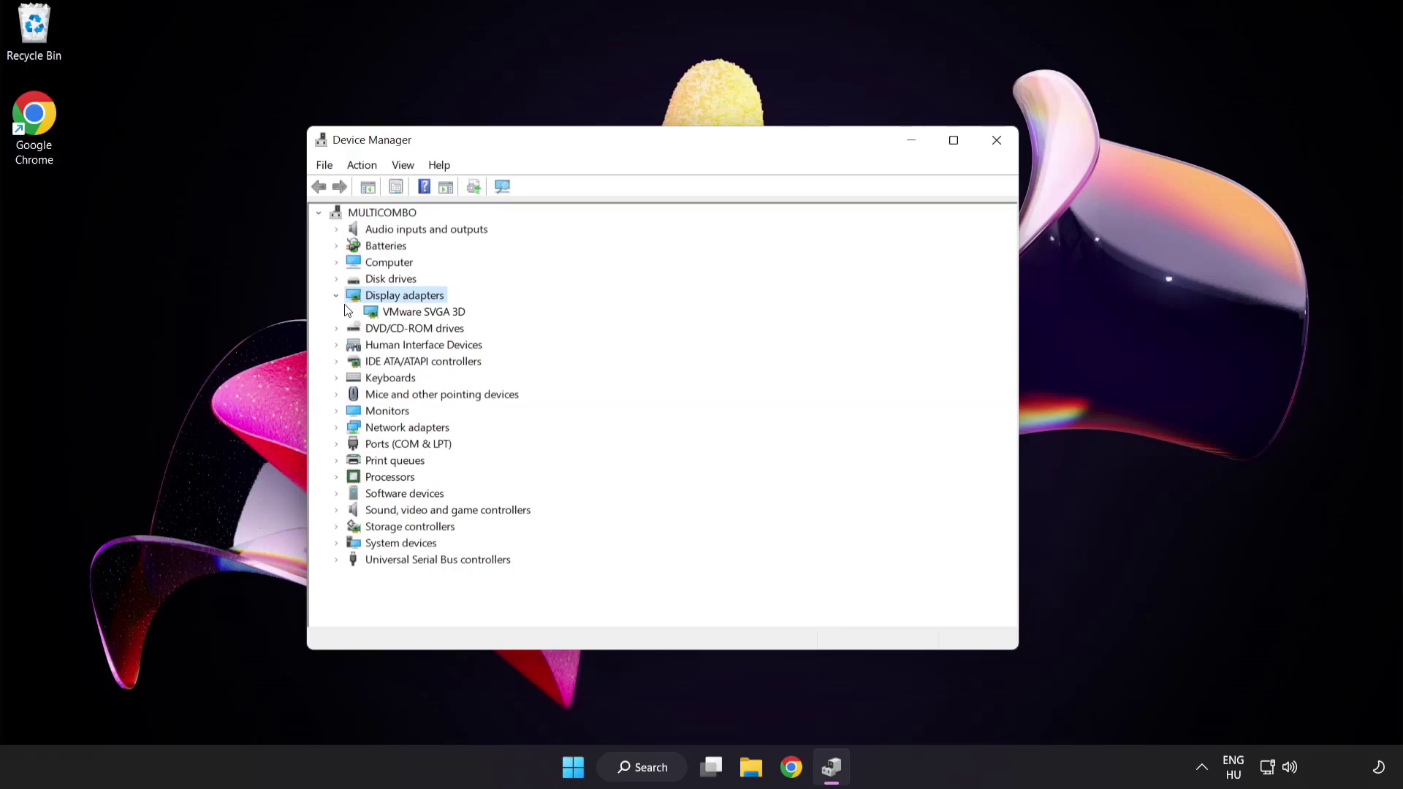
pyautogui.click(370, 317)
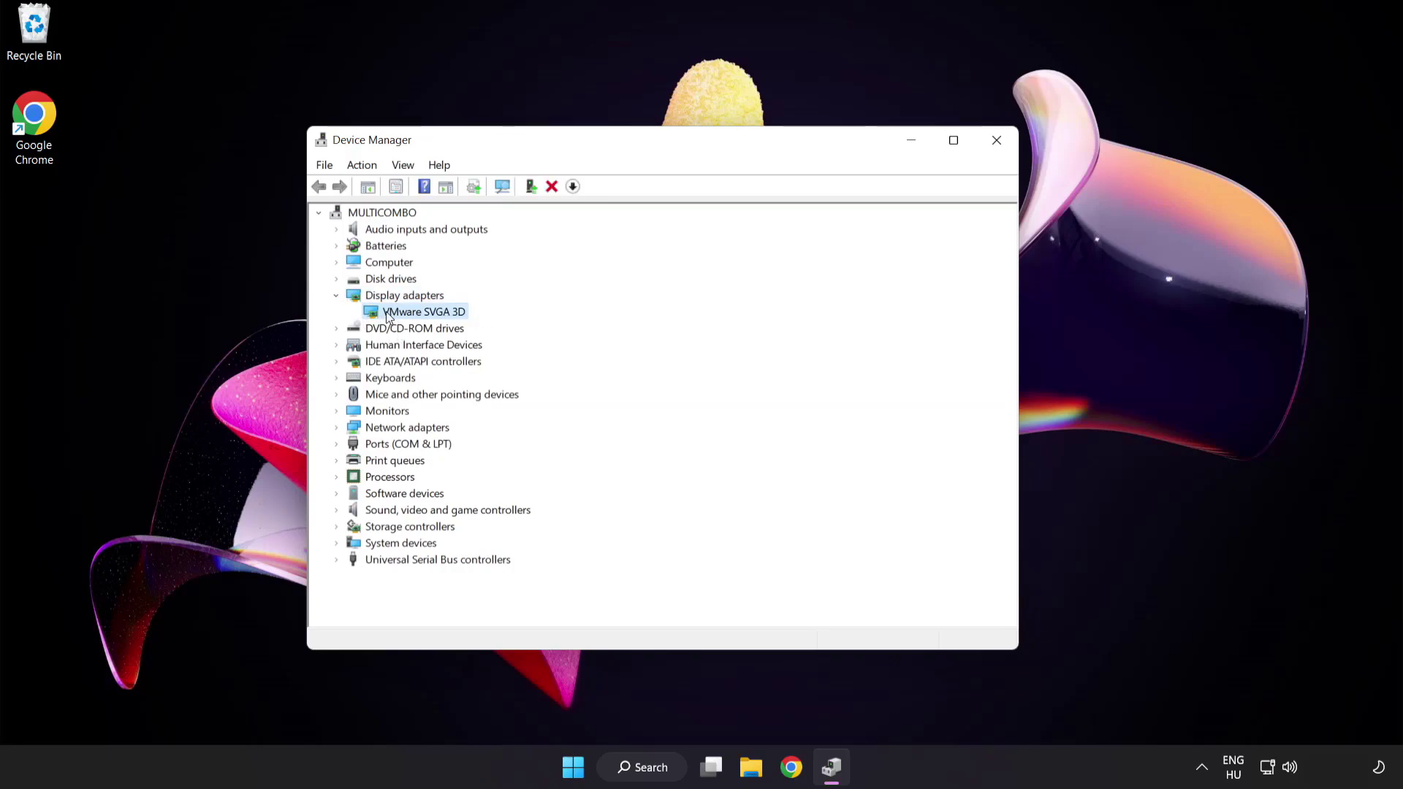
pyautogui.rightClick(415, 317)
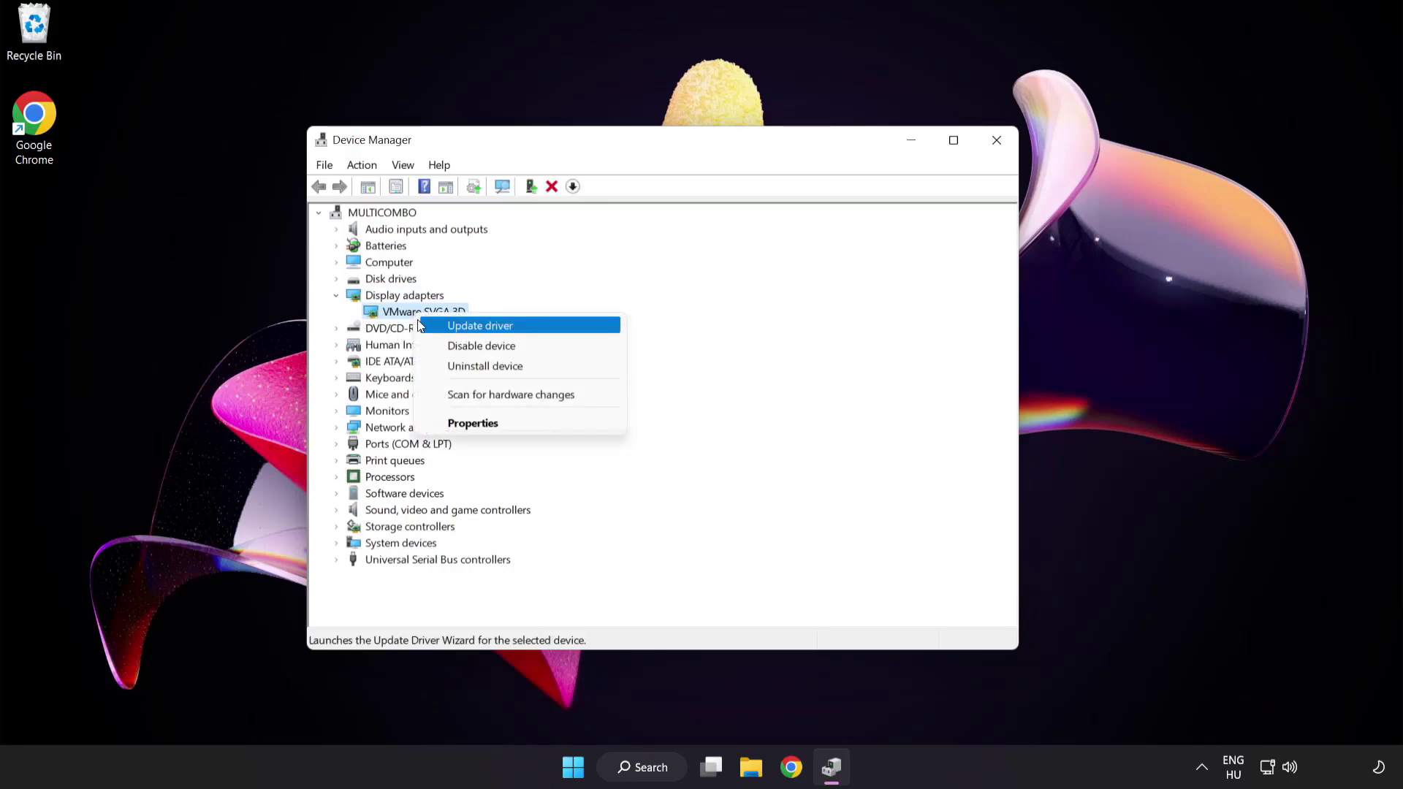
# - Search automatically for drivers, confirm the best driver is installed, and close Device Manager
pyautogui.click(544, 328)
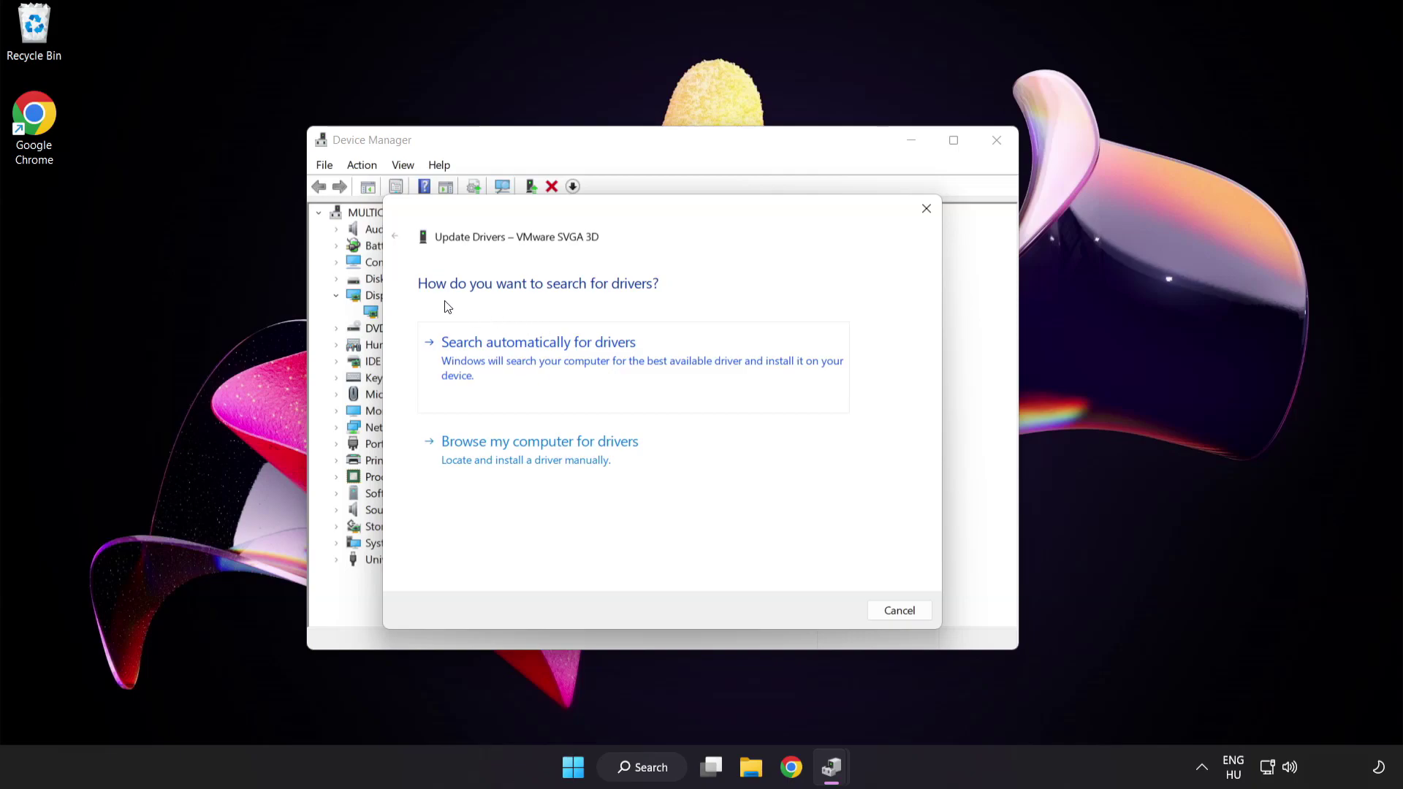
pyautogui.click(612, 362)
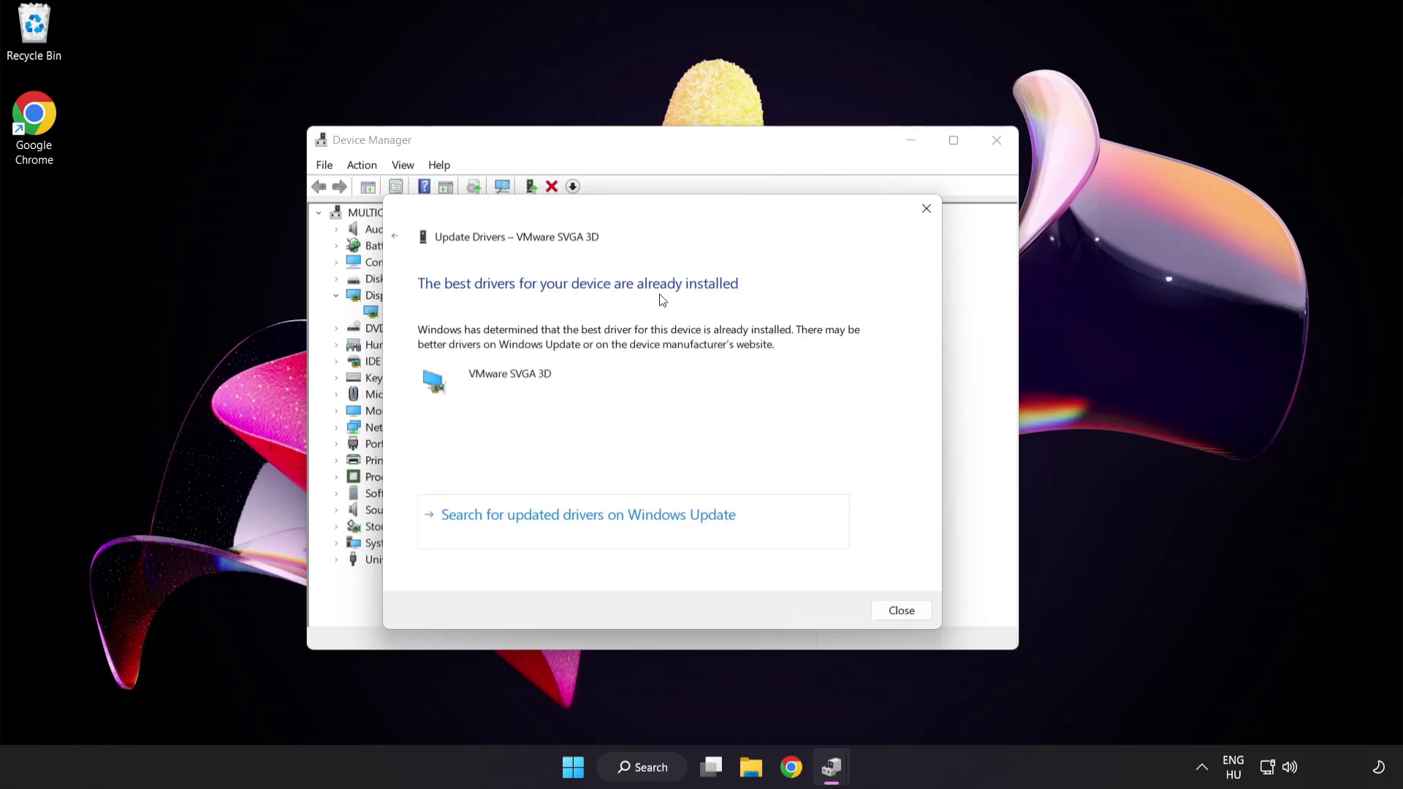
pyautogui.click(899, 619)
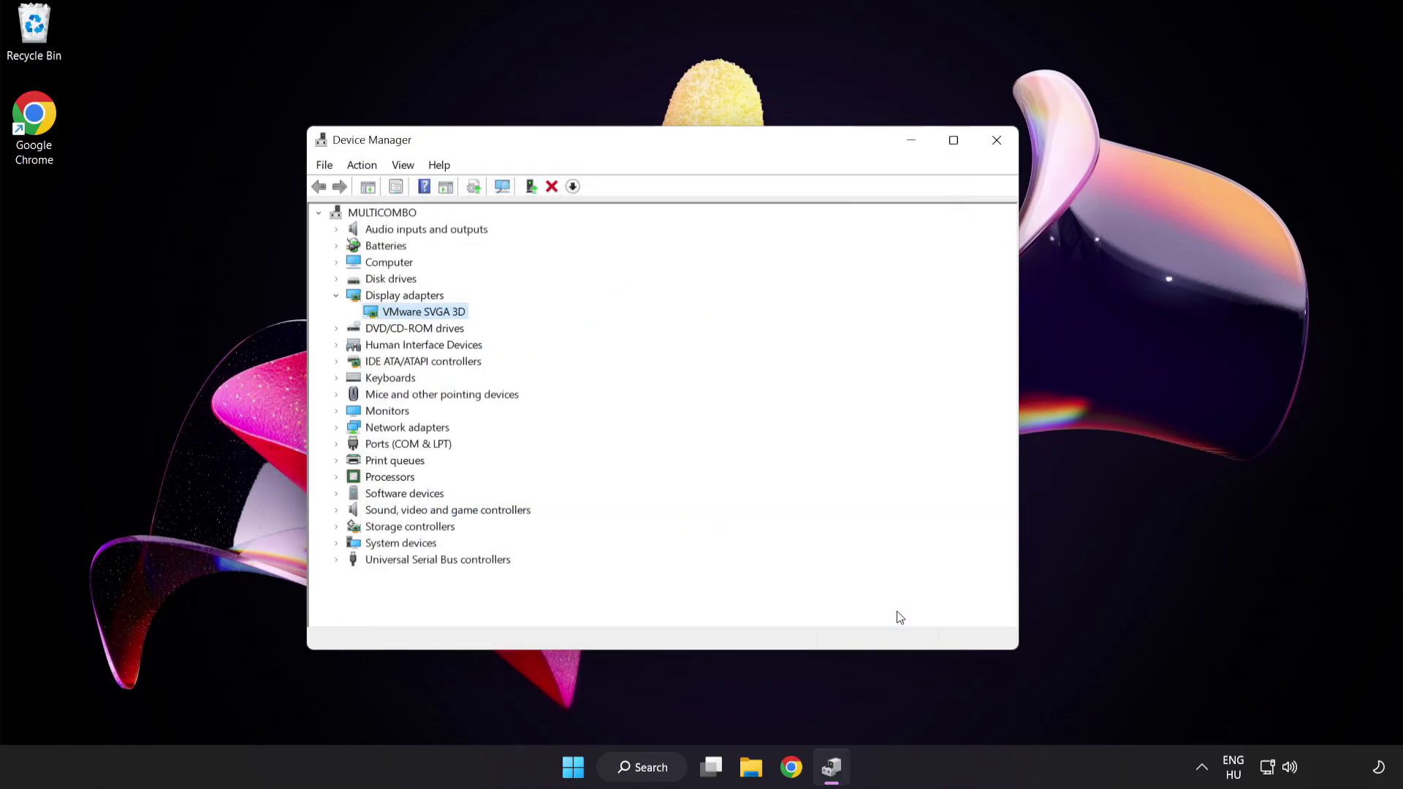
pyautogui.click(997, 144)
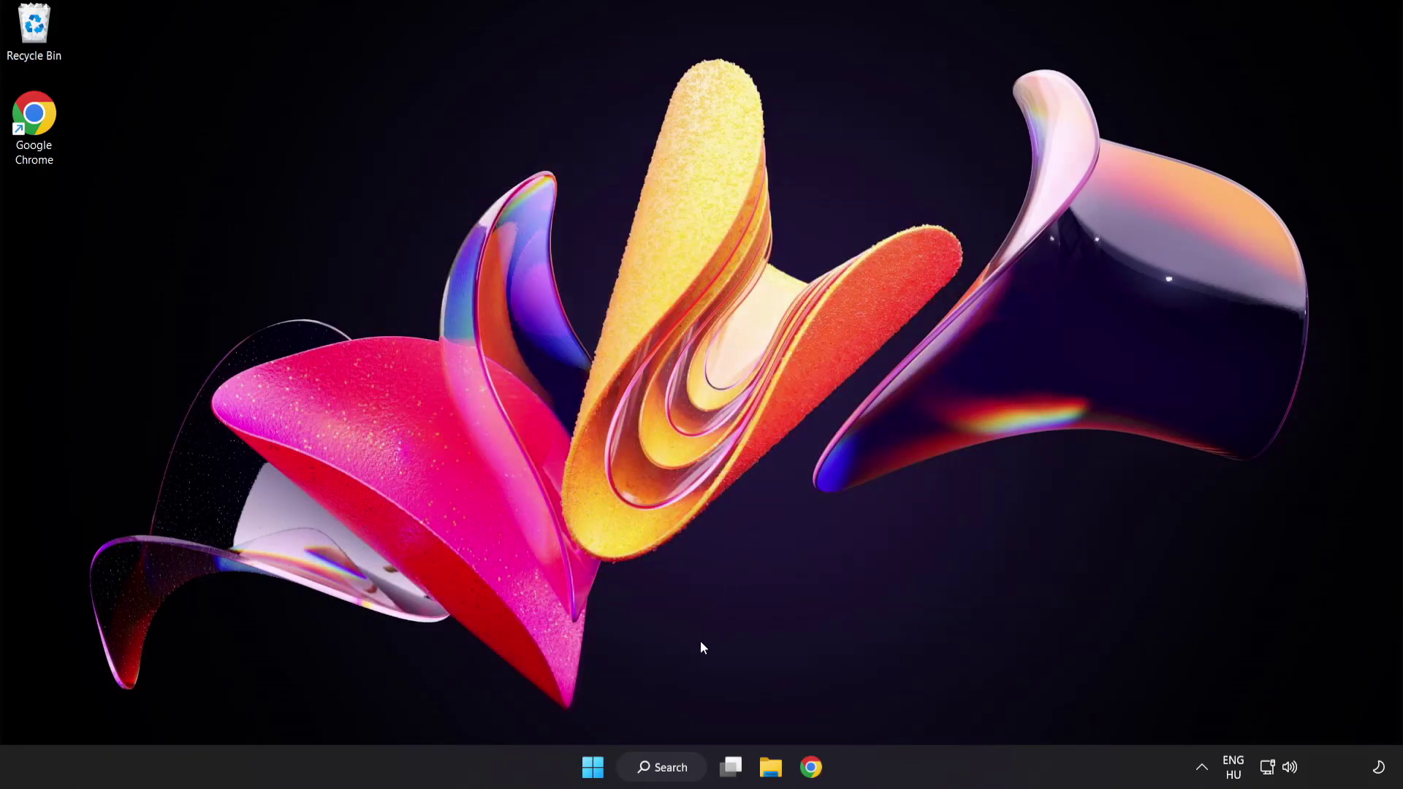
# - Search for 'update' from the taskbar to find Windows Update settings
pyautogui.click(681, 774)
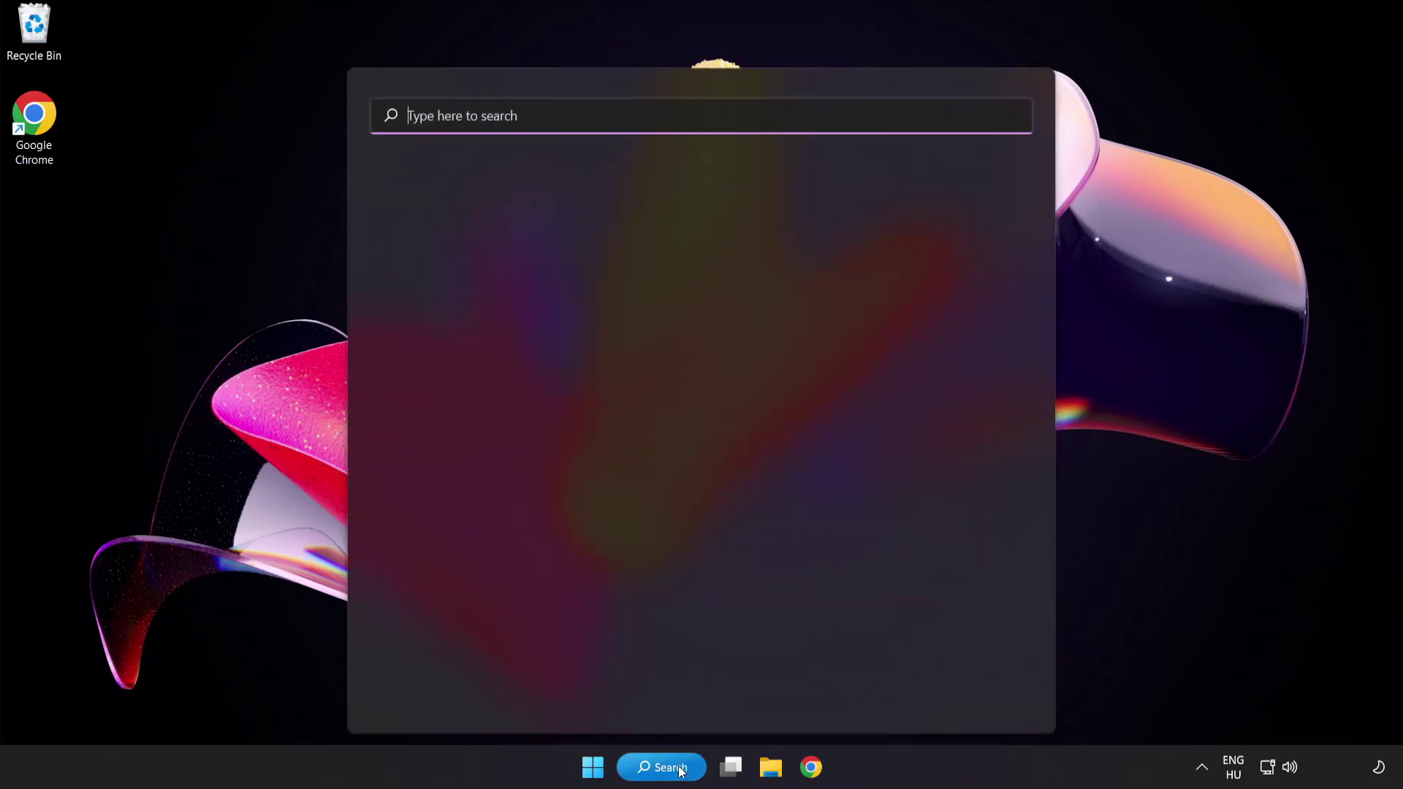
pyautogui.write('u')
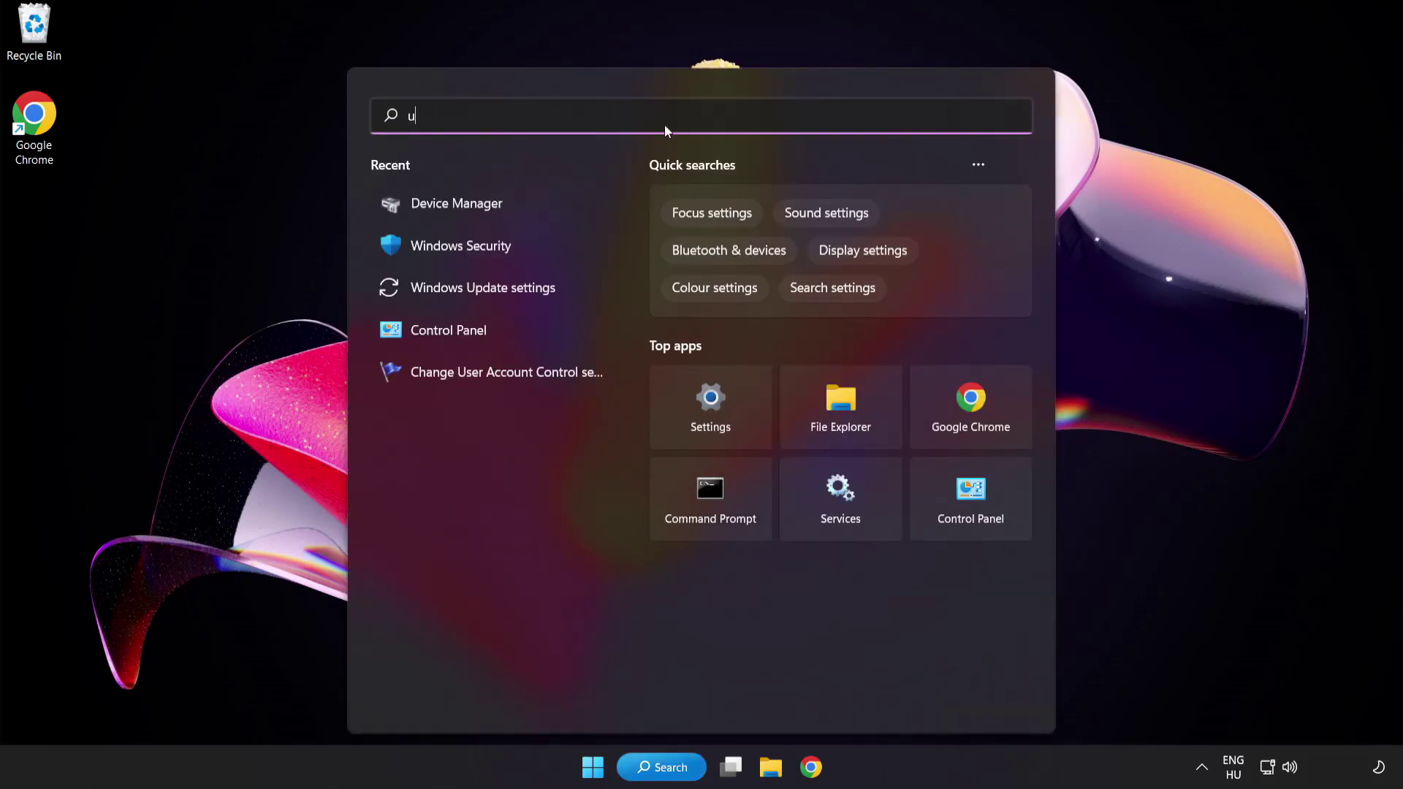
pyautogui.write('pdate')
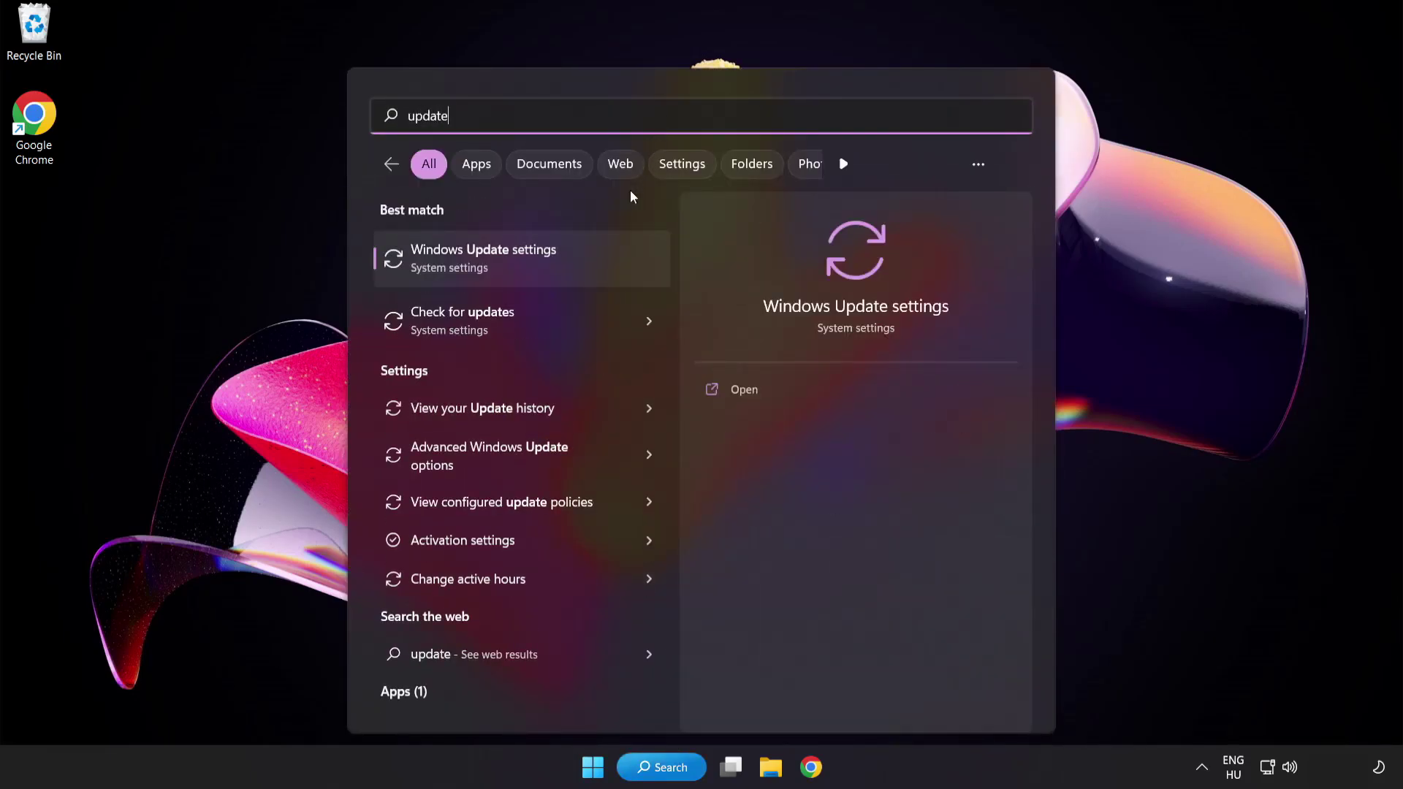
# - Check for Windows updates, confirm the system is up to date, and close Settings
pyautogui.click(536, 271)
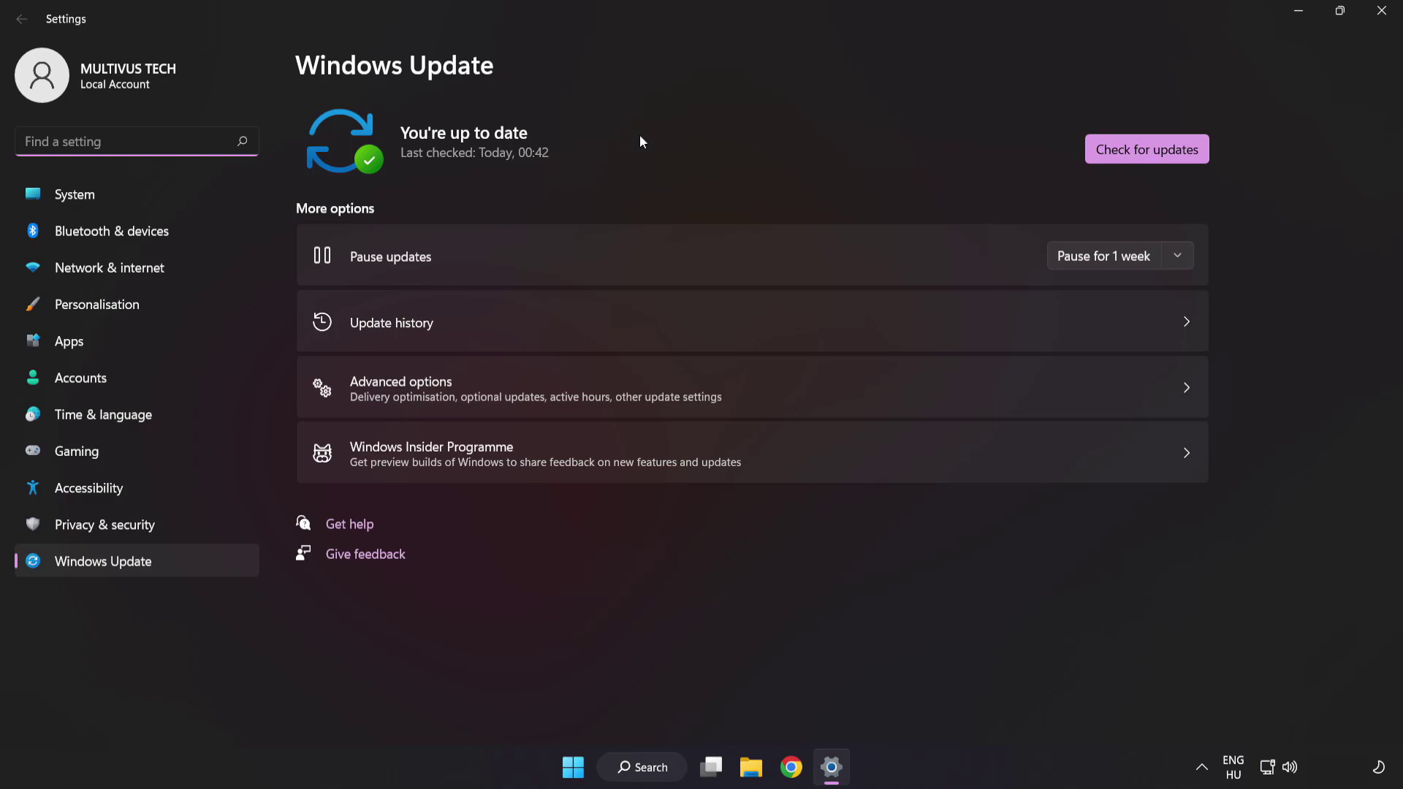
pyautogui.click(1141, 157)
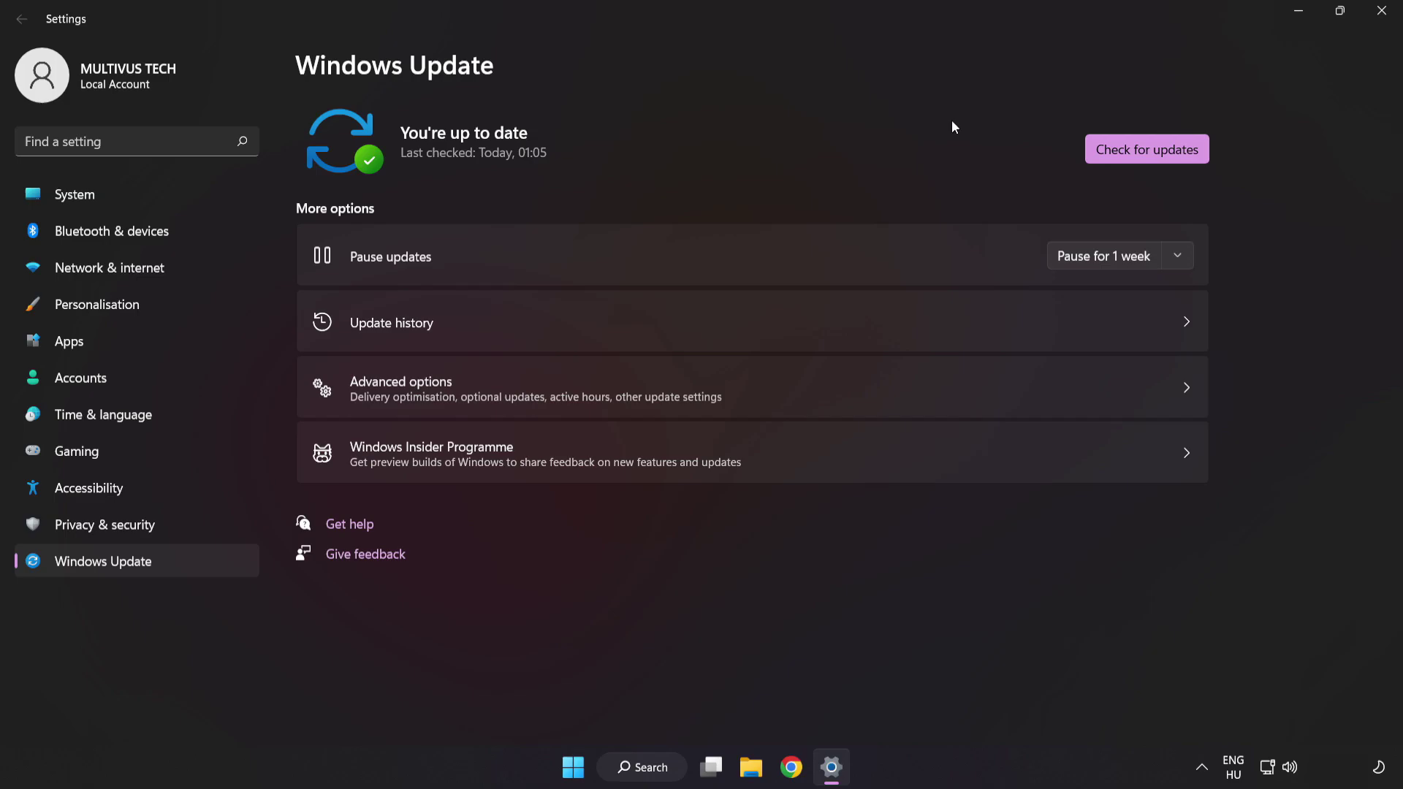
pyautogui.click(1381, 21)
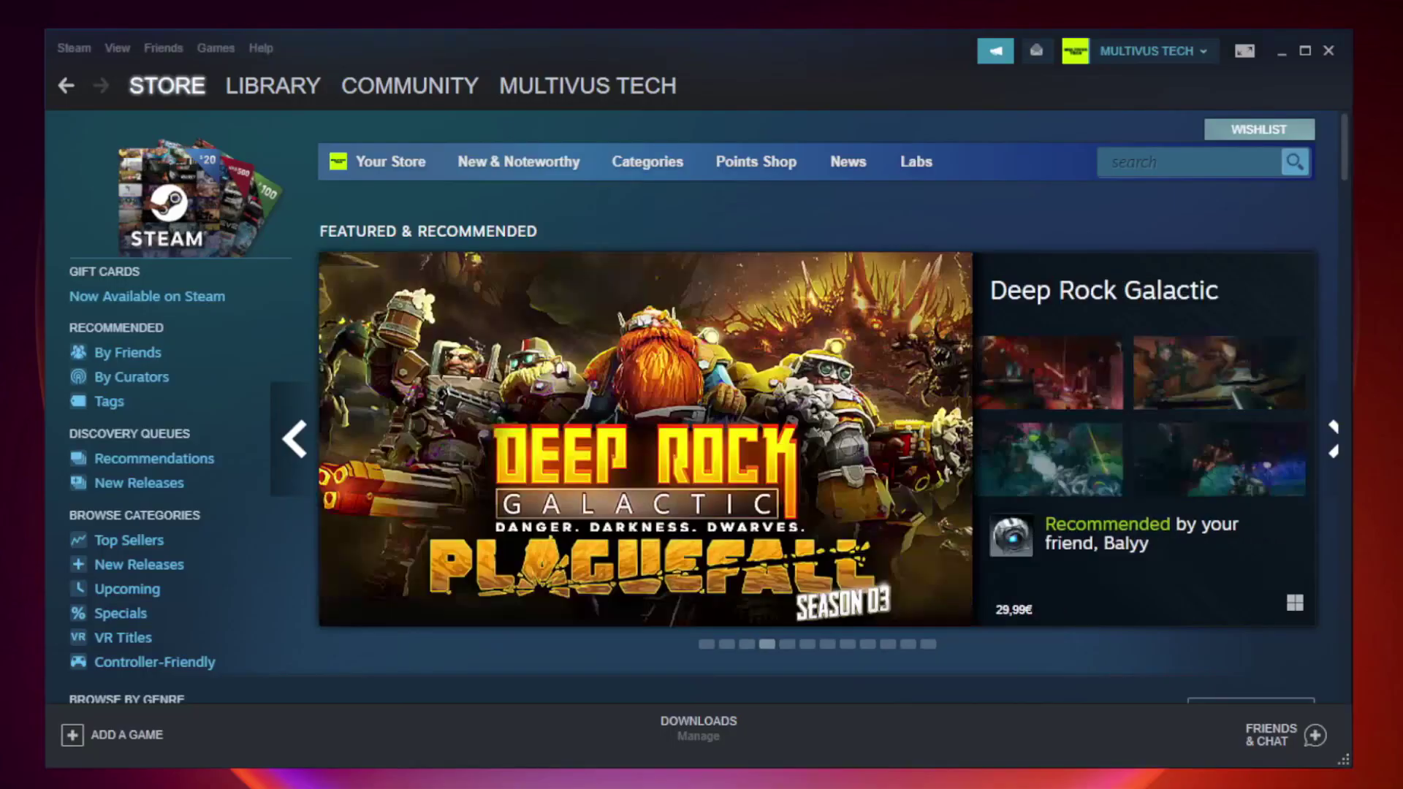
pyautogui.moveTo(272, 86)
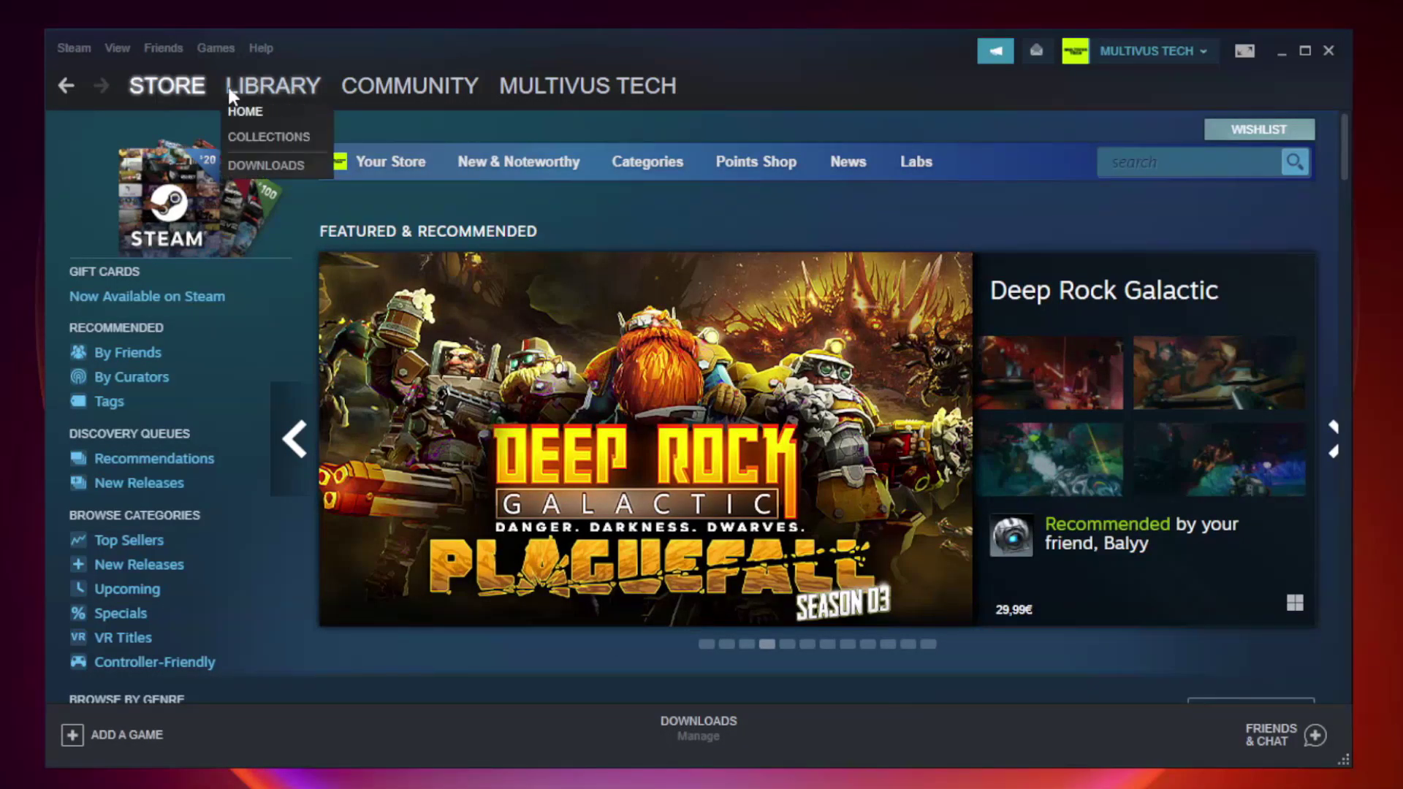
# - From the Steam Library, bring up the Properties of the not-working game
pyautogui.click(283, 95)
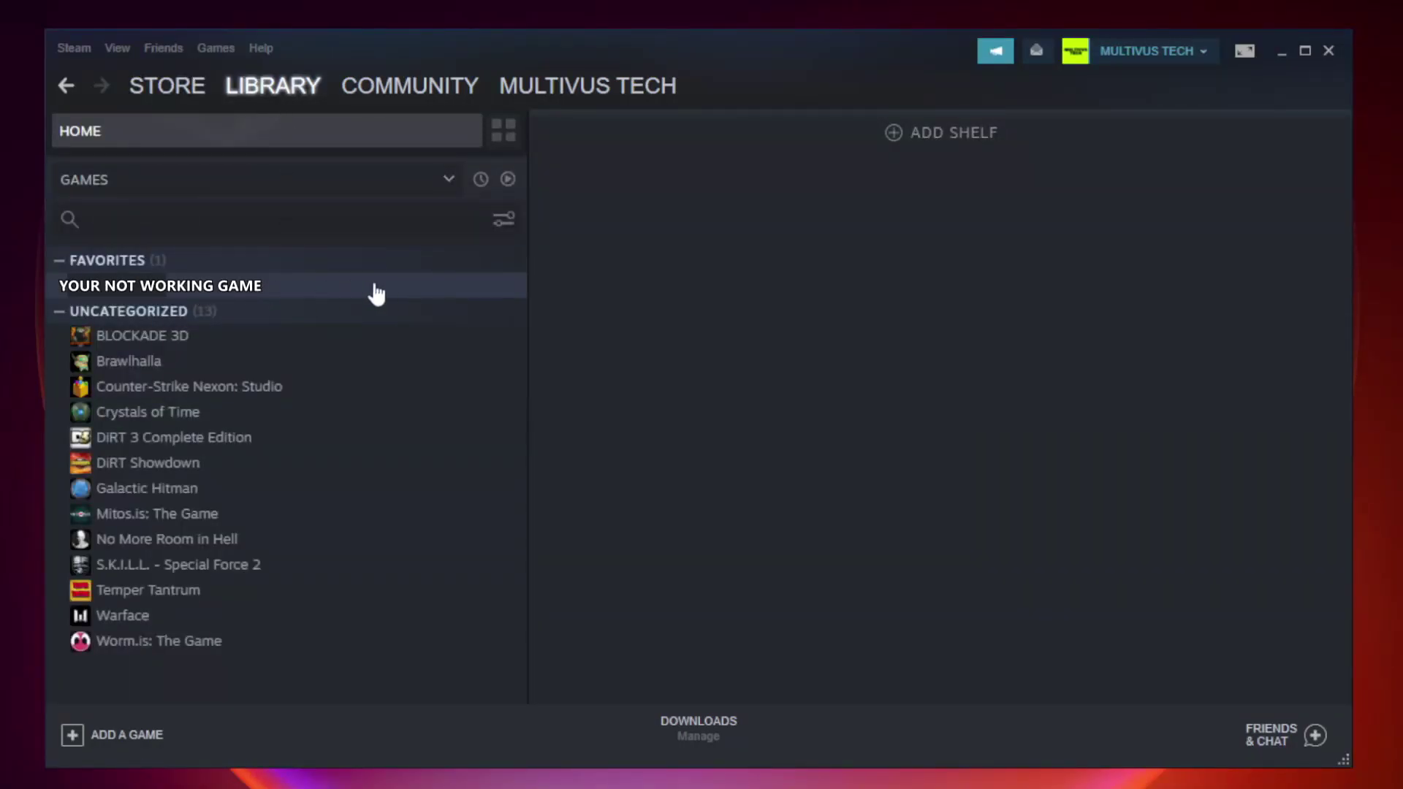
pyautogui.rightClick(303, 292)
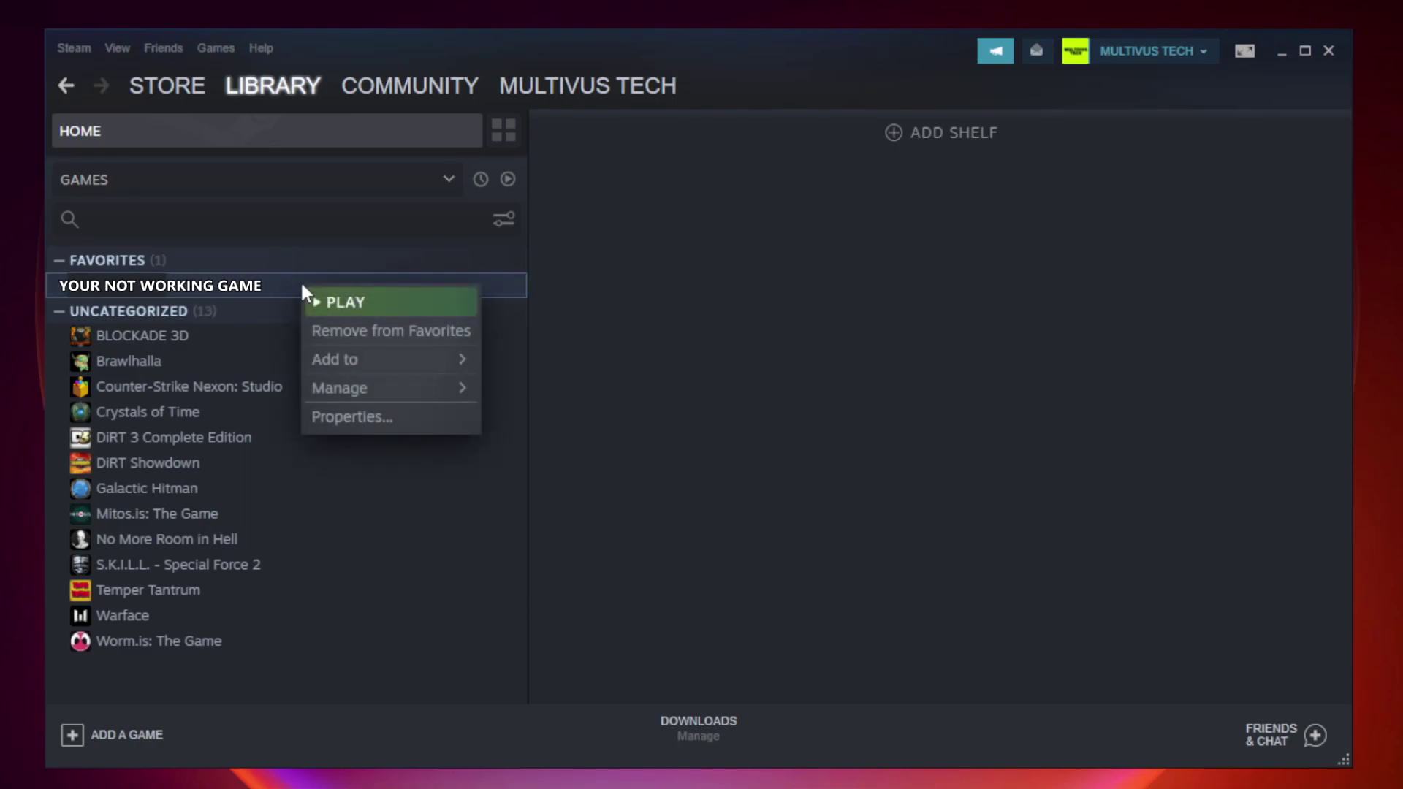
pyautogui.click(386, 417)
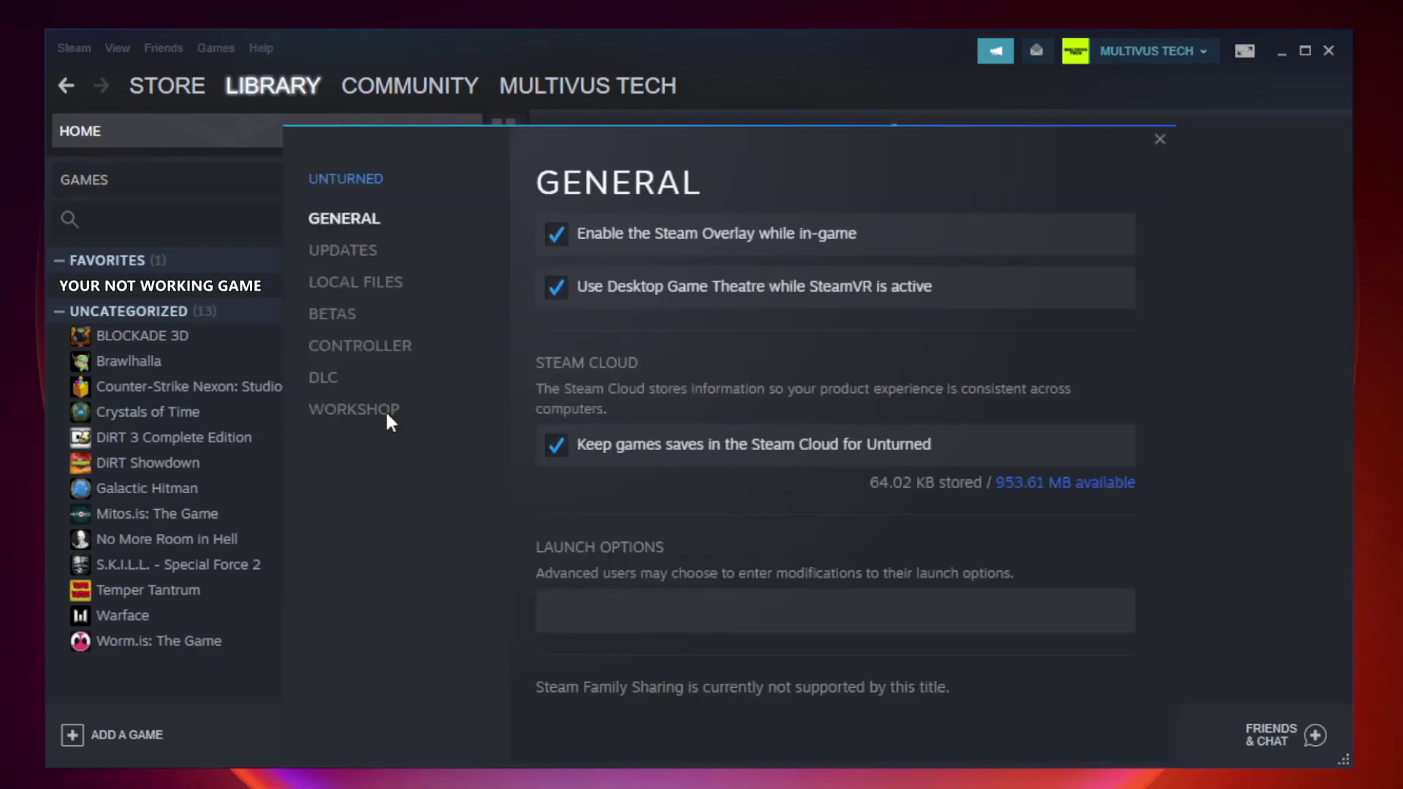
# - Verify the integrity of the game's local files, validating all 9192 files
pyautogui.click(372, 294)
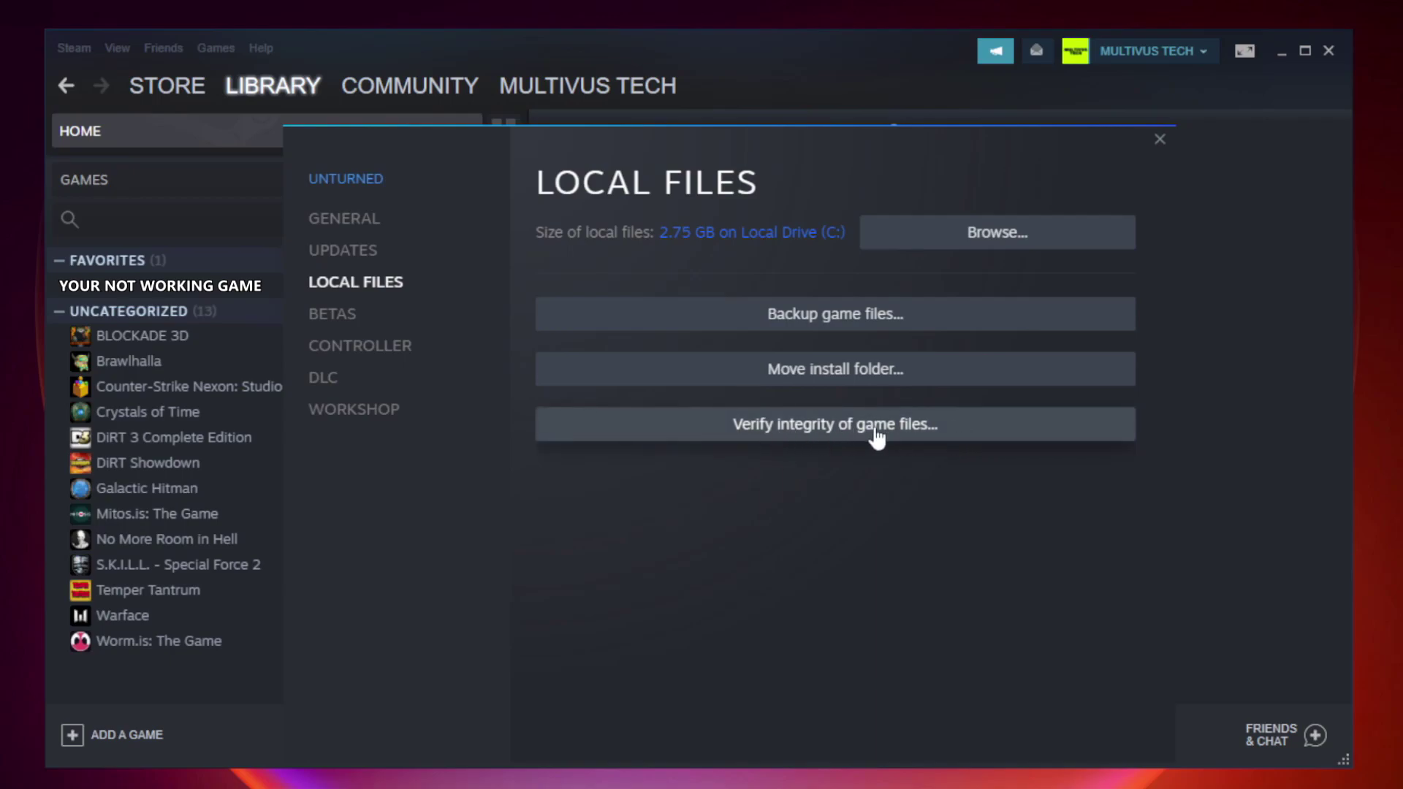
pyautogui.click(850, 441)
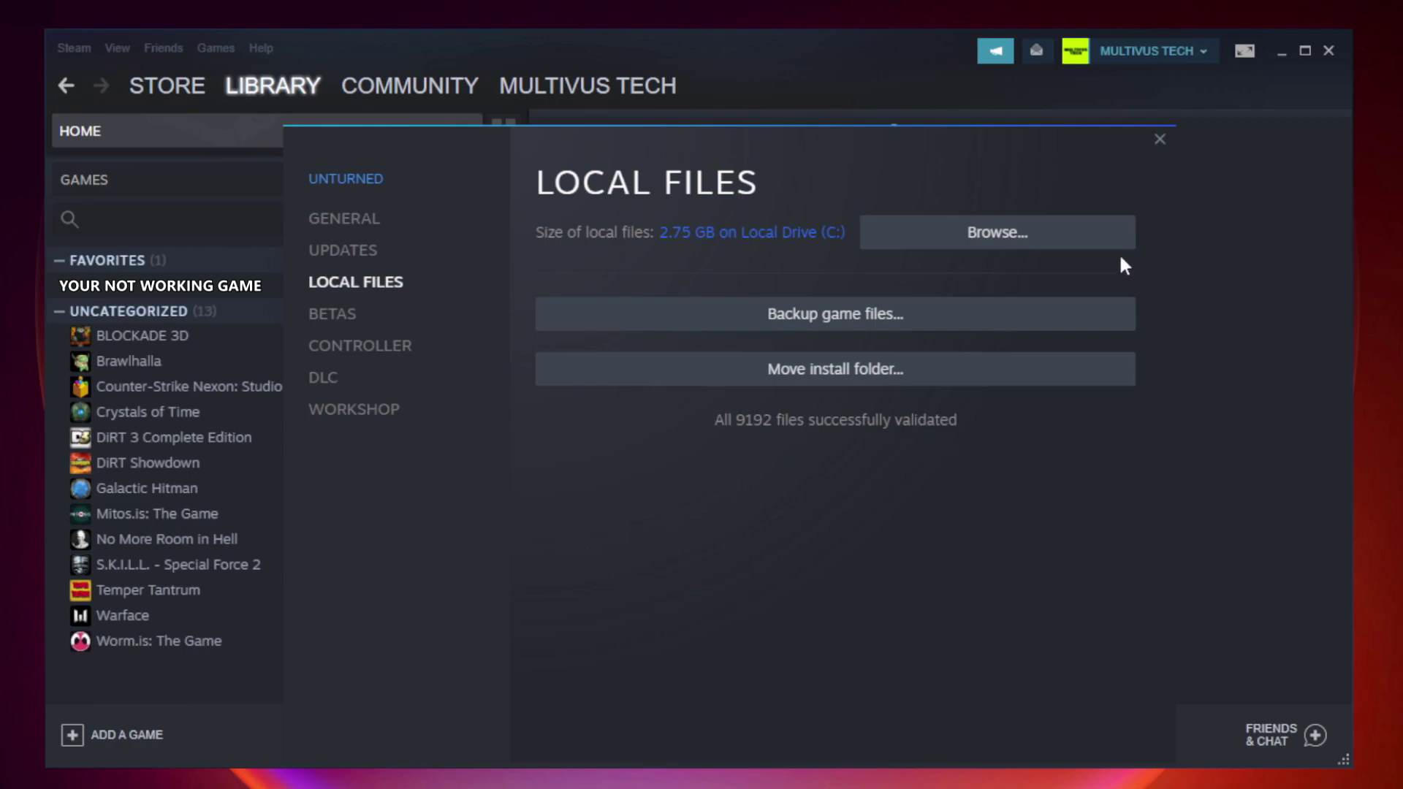
# - Browse to the install folder and show the YOUR NOT WORKING GAME shortcut's properties
pyautogui.click(998, 236)
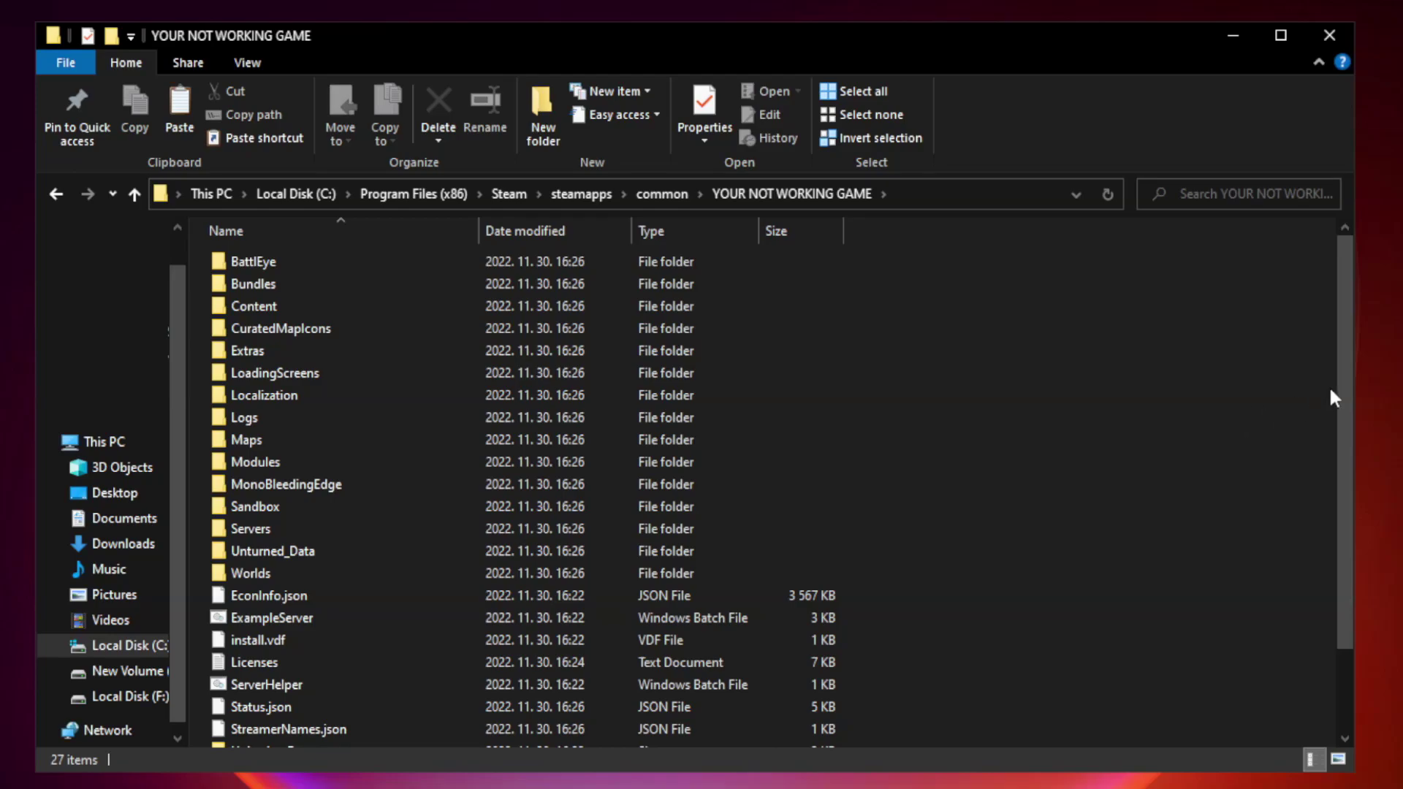
pyautogui.moveTo(1347, 383); pyautogui.dragTo(1347, 469)
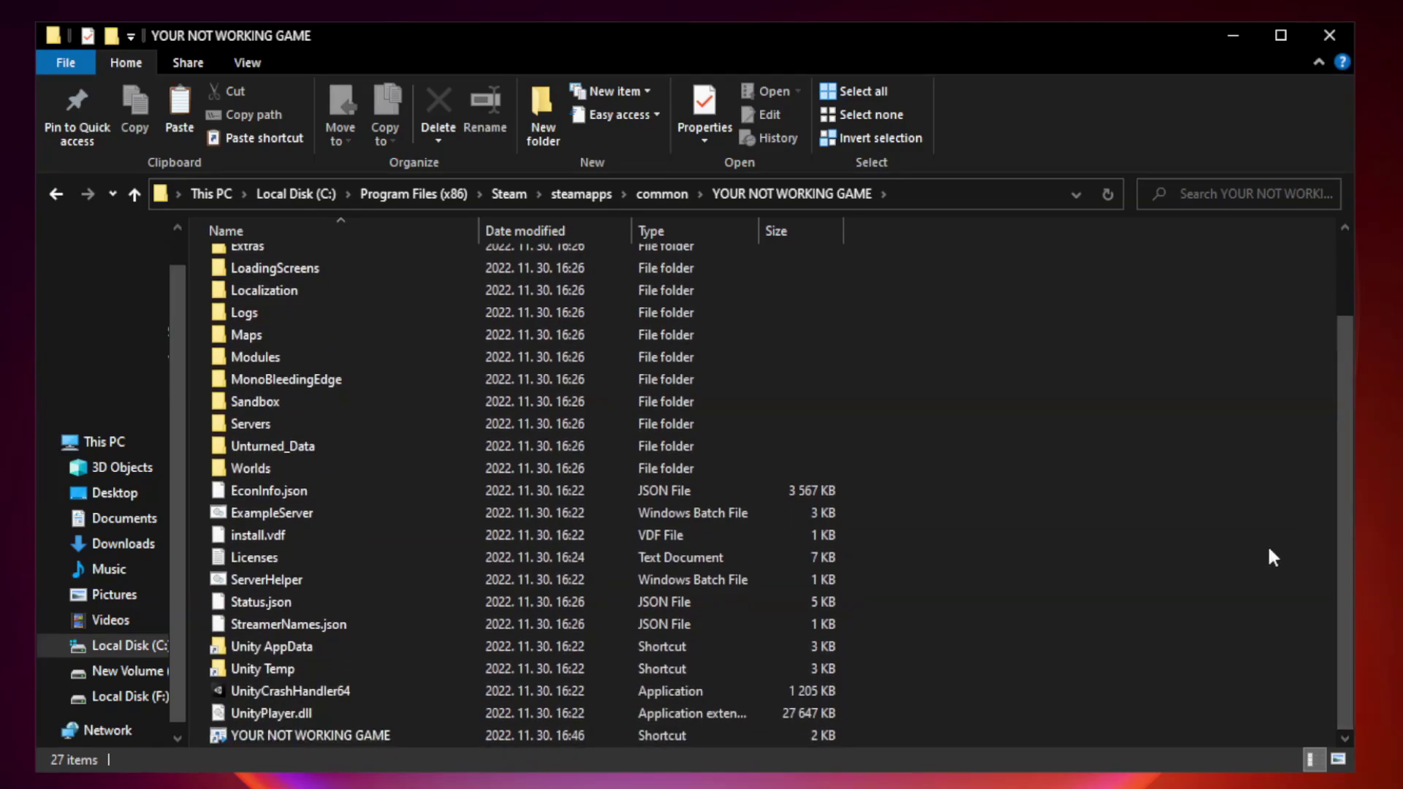
pyautogui.click(557, 733)
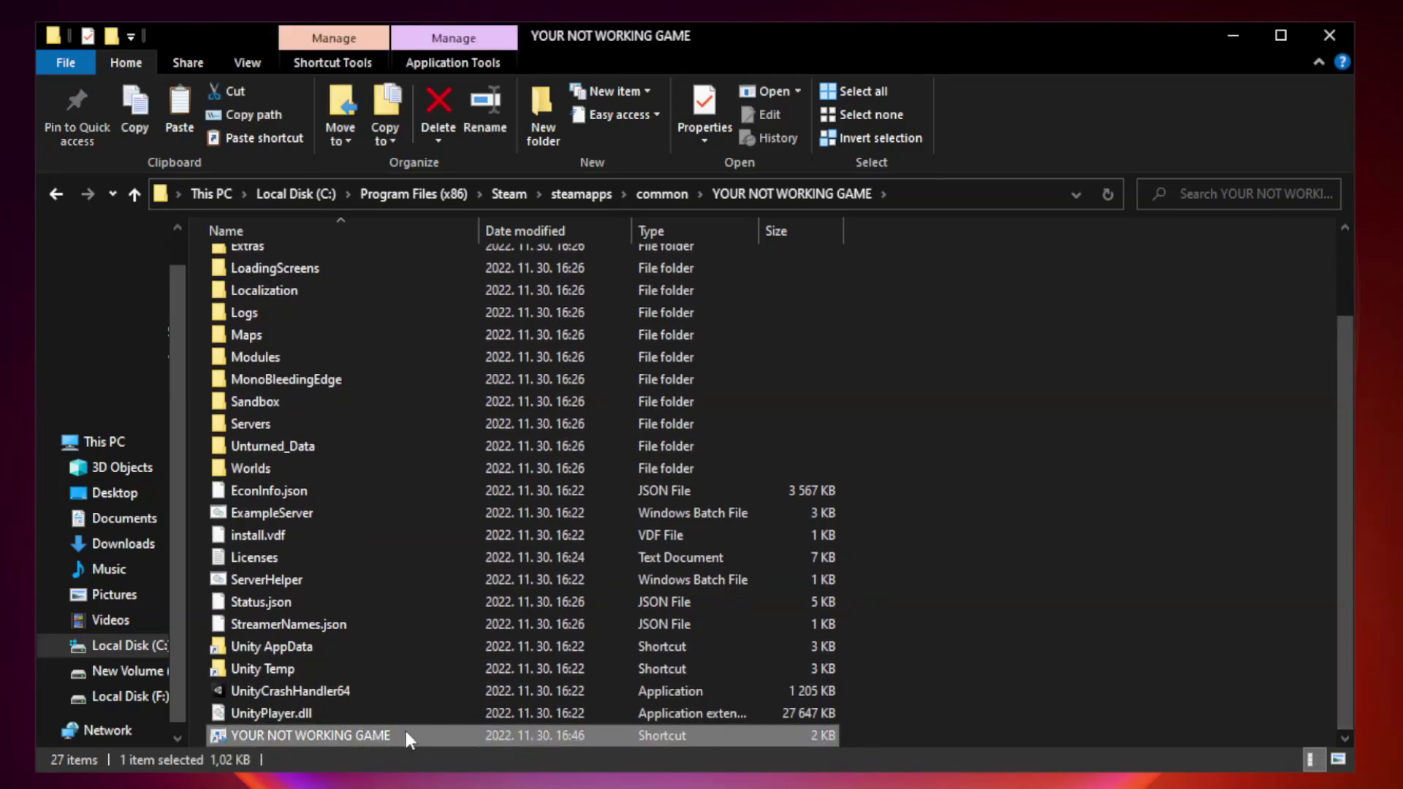
pyautogui.rightClick(475, 730)
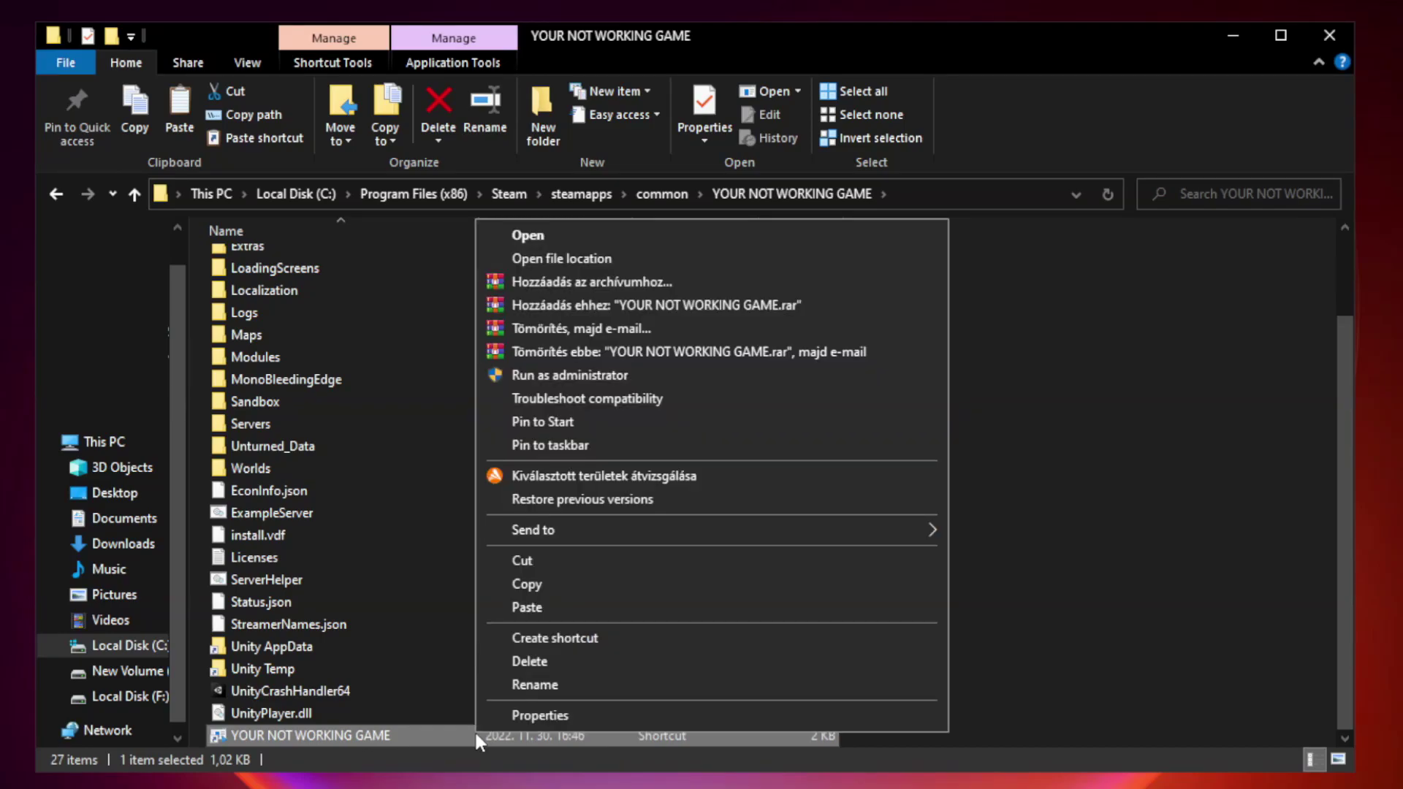
pyautogui.click(705, 715)
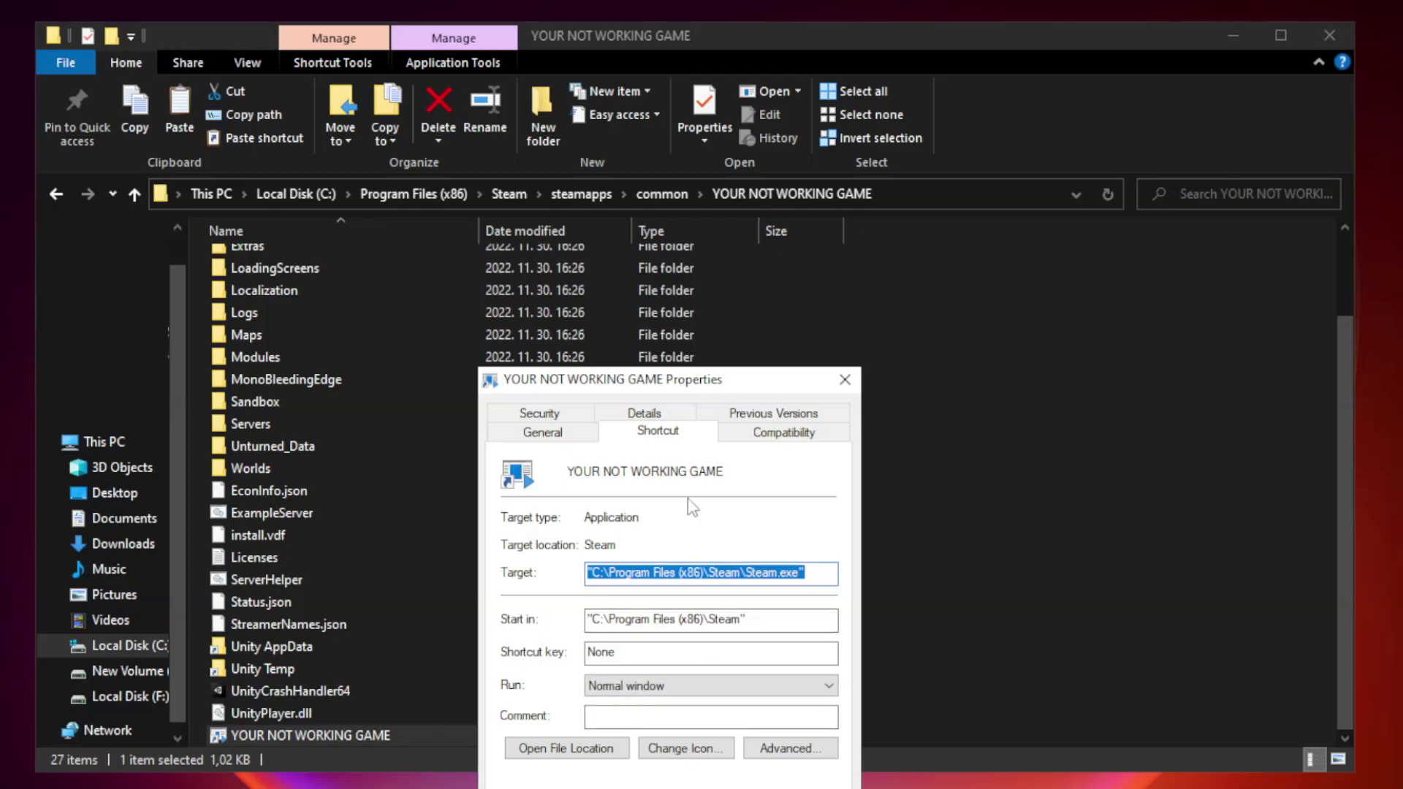
# - Move the shortcut's Properties window fully into view
pyautogui.moveTo(695, 387)
pyautogui.mouseDown()
pyautogui.moveTo(723, 188)
pyautogui.moveTo(697, 158)
pyautogui.mouseUp()
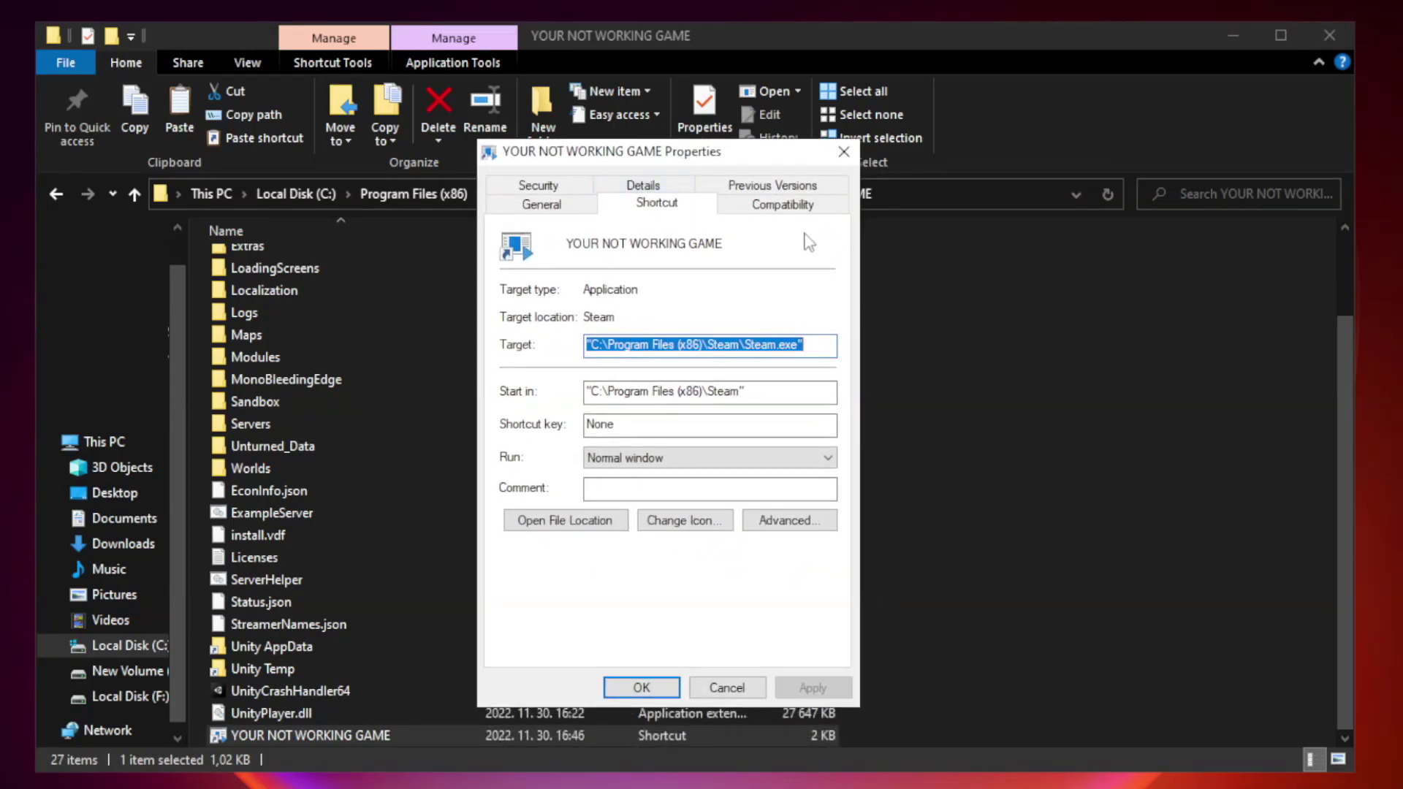
# - Enable Windows 8 compatibility mode for the game shortcut
pyautogui.click(778, 209)
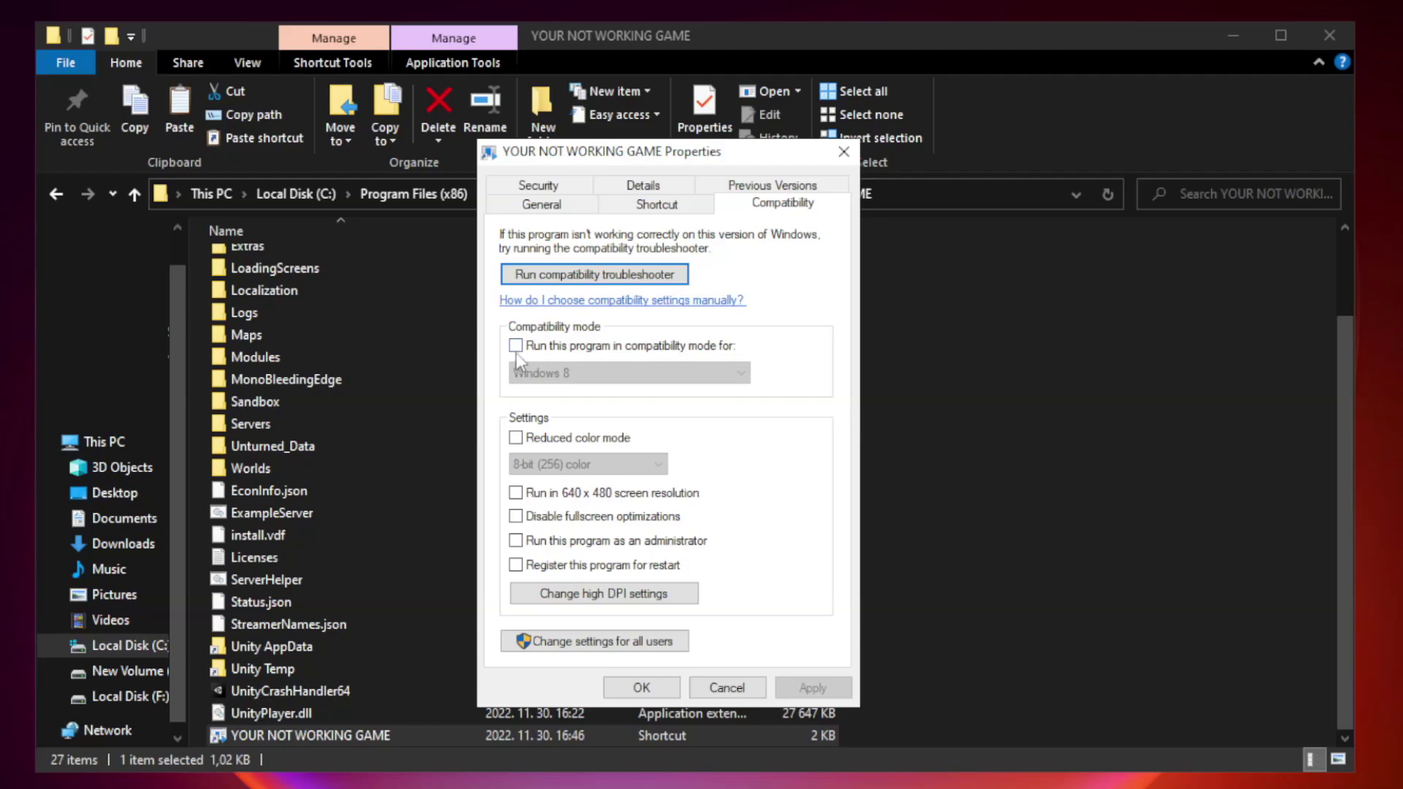
pyautogui.click(557, 348)
pyautogui.click(633, 374)
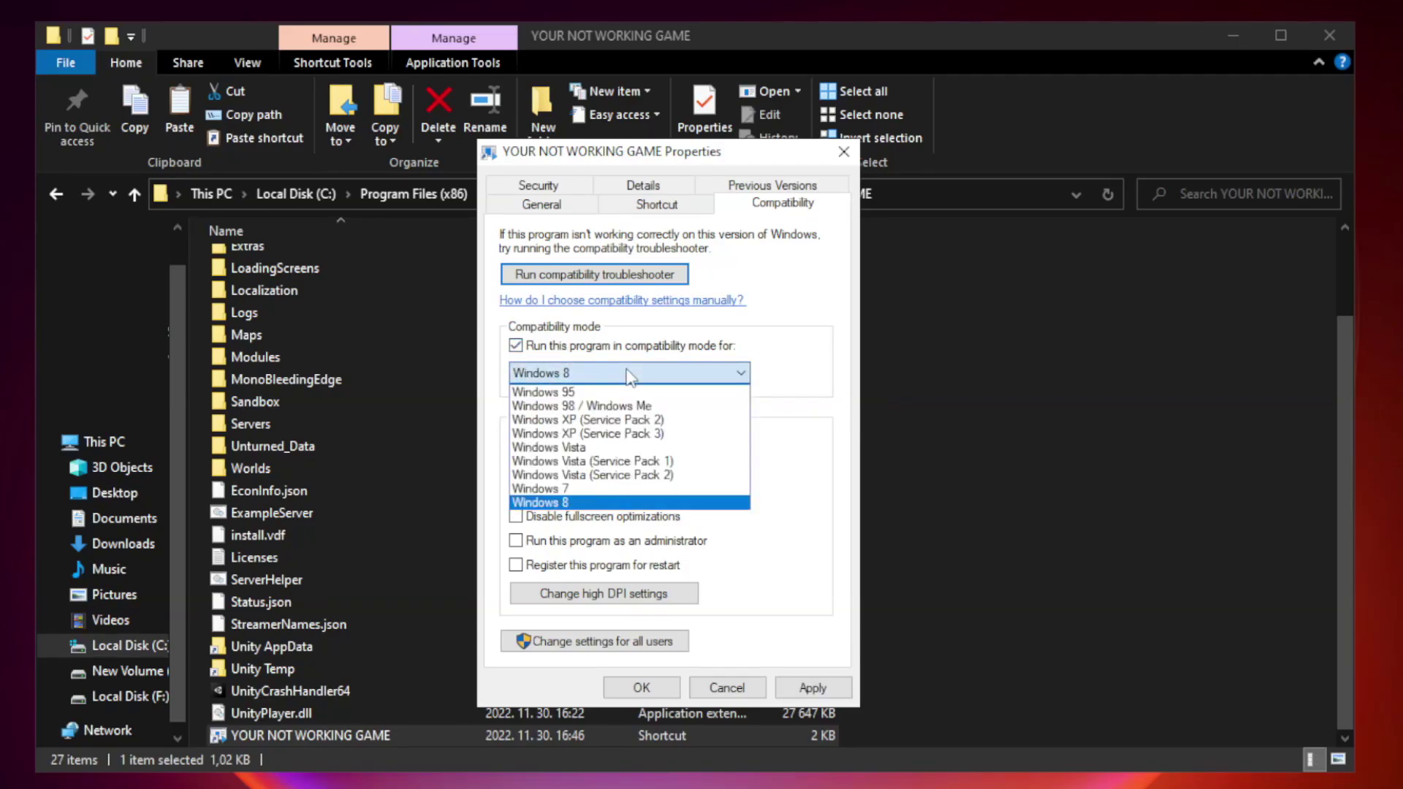
pyautogui.click(593, 504)
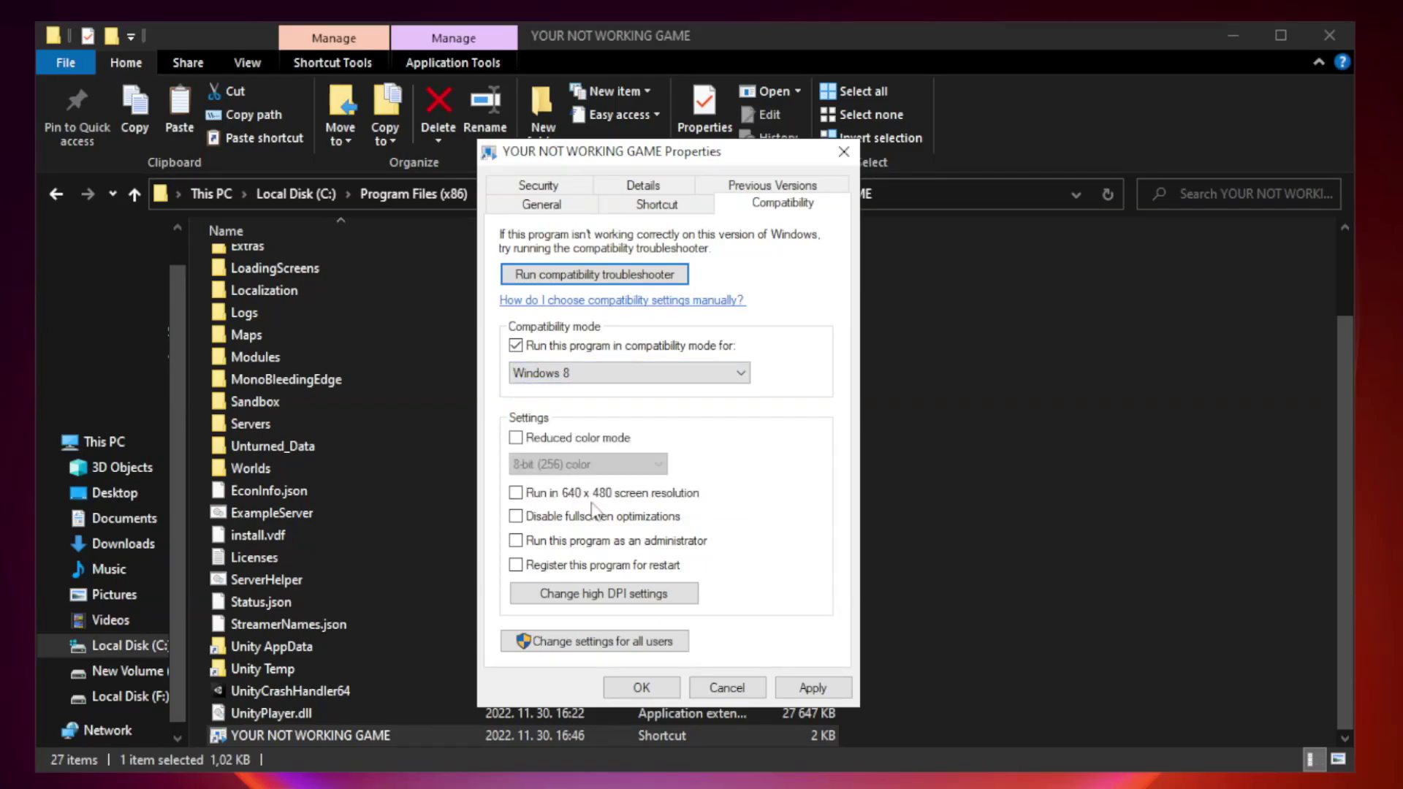
# - Disable fullscreen optimizations, run as administrator, and apply the compatibility settings
pyautogui.click(549, 527)
pyautogui.click(552, 556)
pyautogui.click(813, 686)
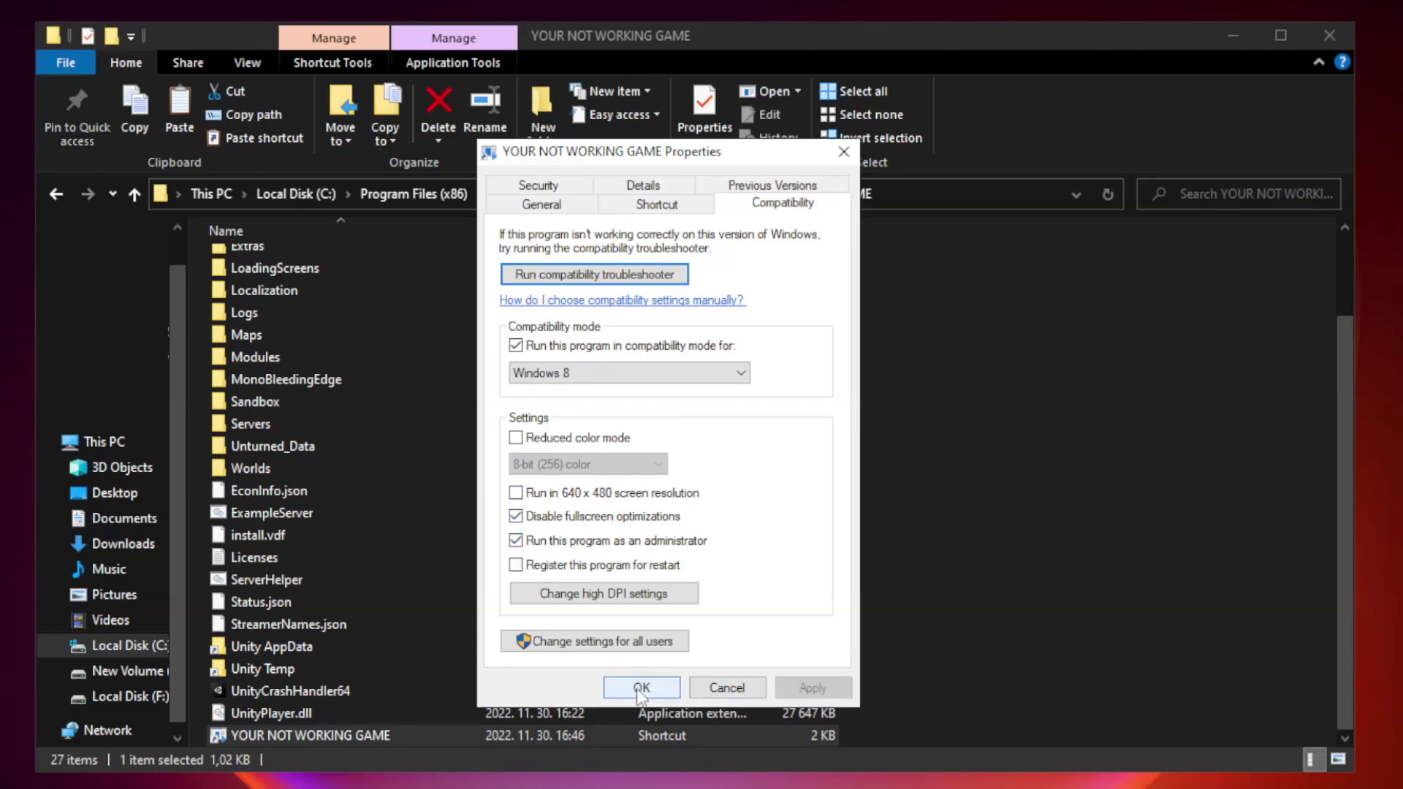
pyautogui.click(642, 688)
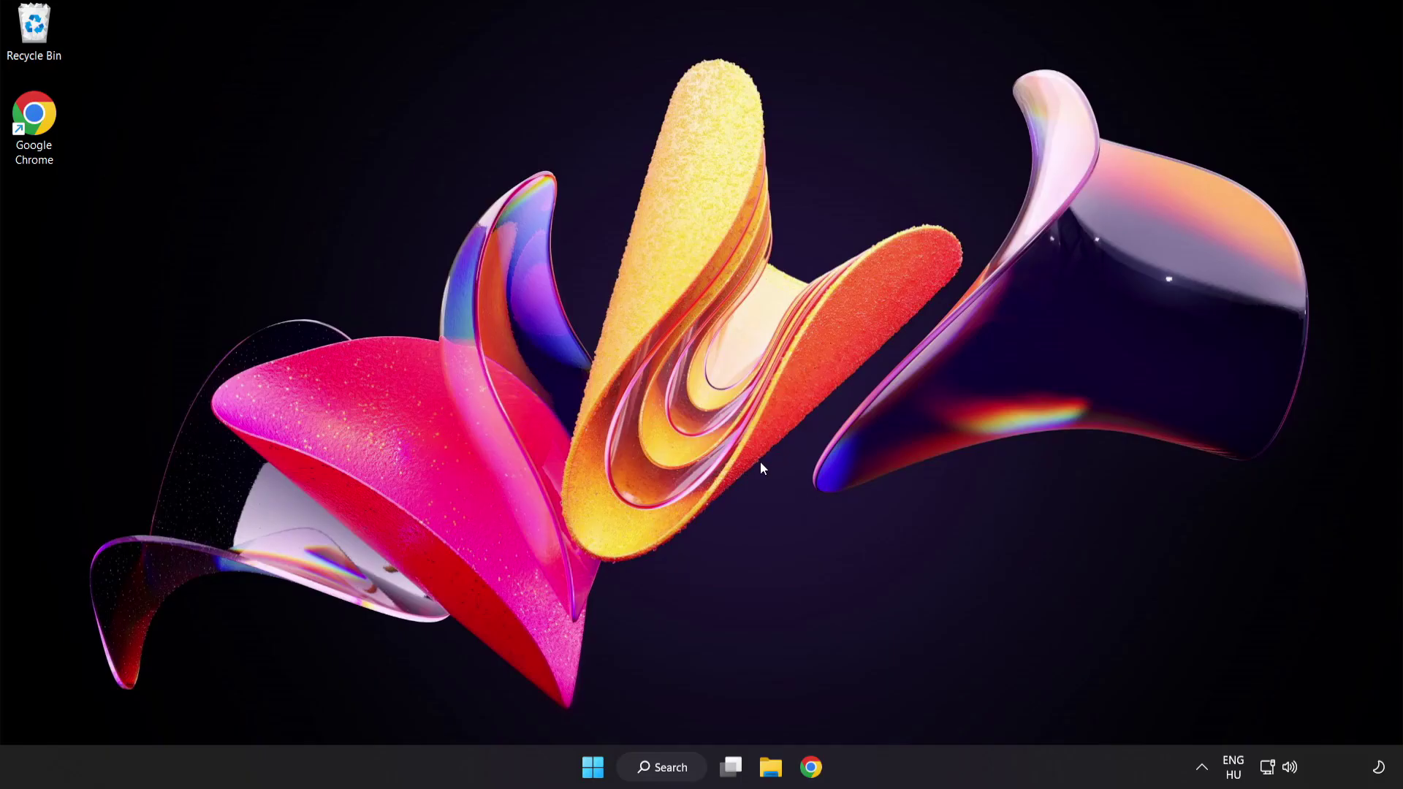
# - Launch Task Manager from the Start button's right-click menu
pyautogui.rightClick(597, 772)
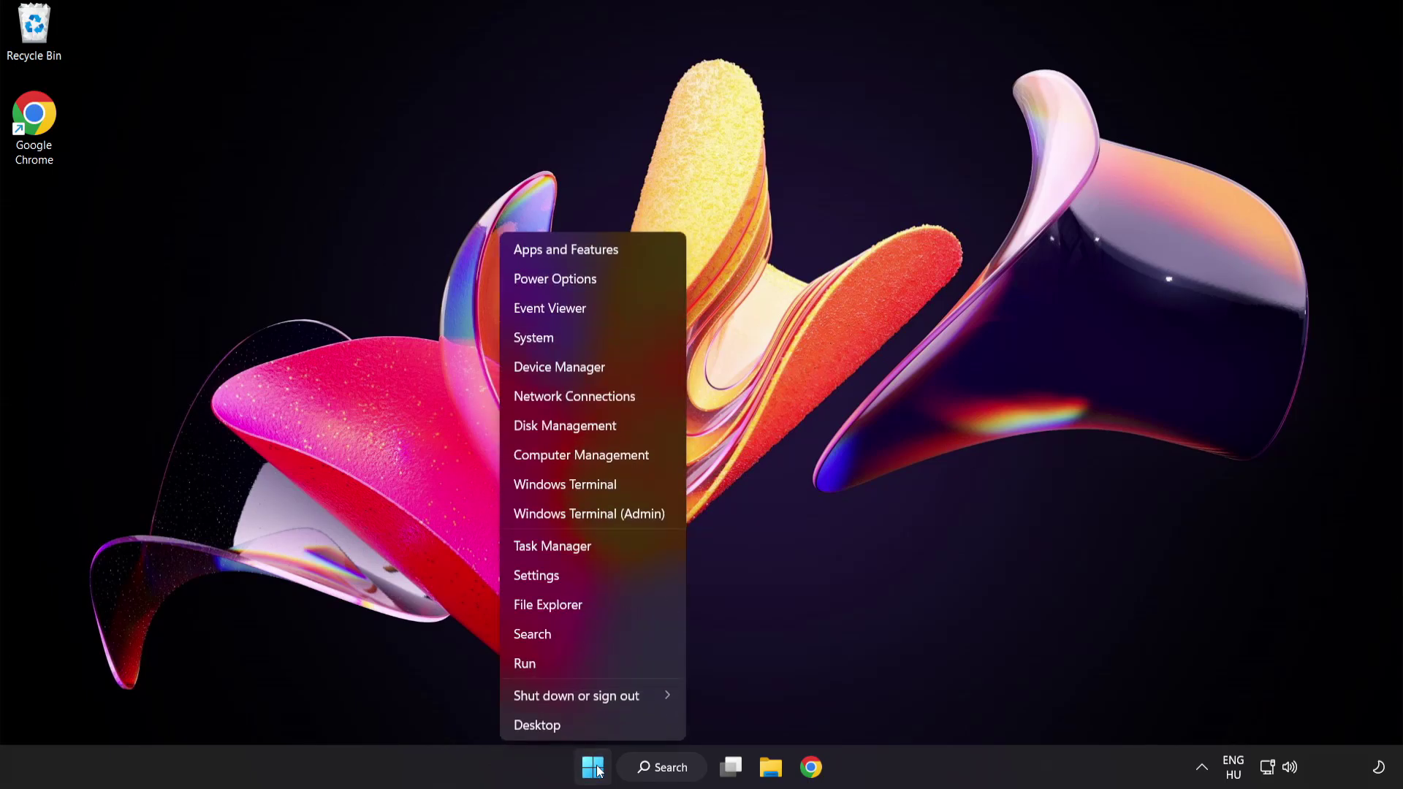
pyautogui.click(607, 546)
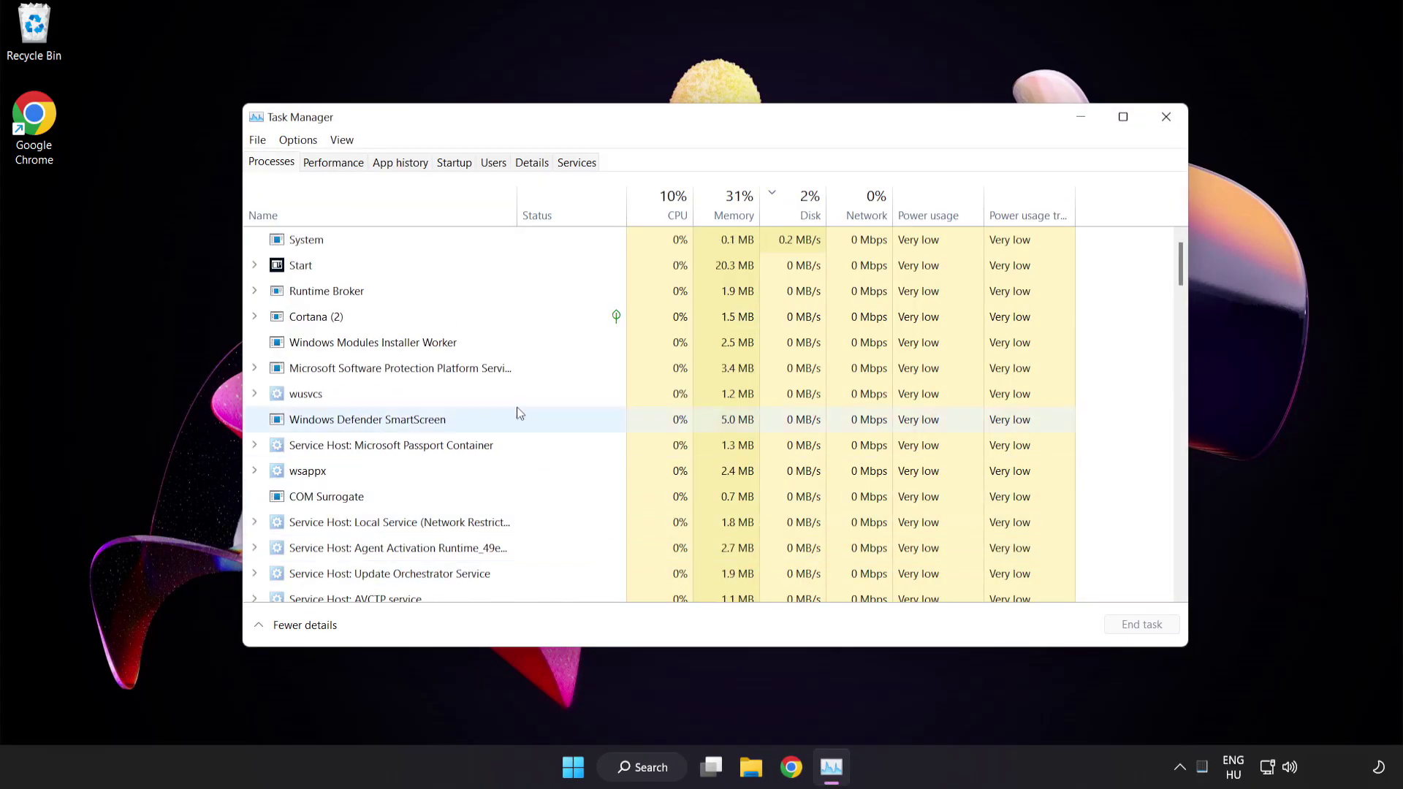
# - In the Startup tab, disable Cortana and Phone Link from launching at startup
pyautogui.click(462, 165)
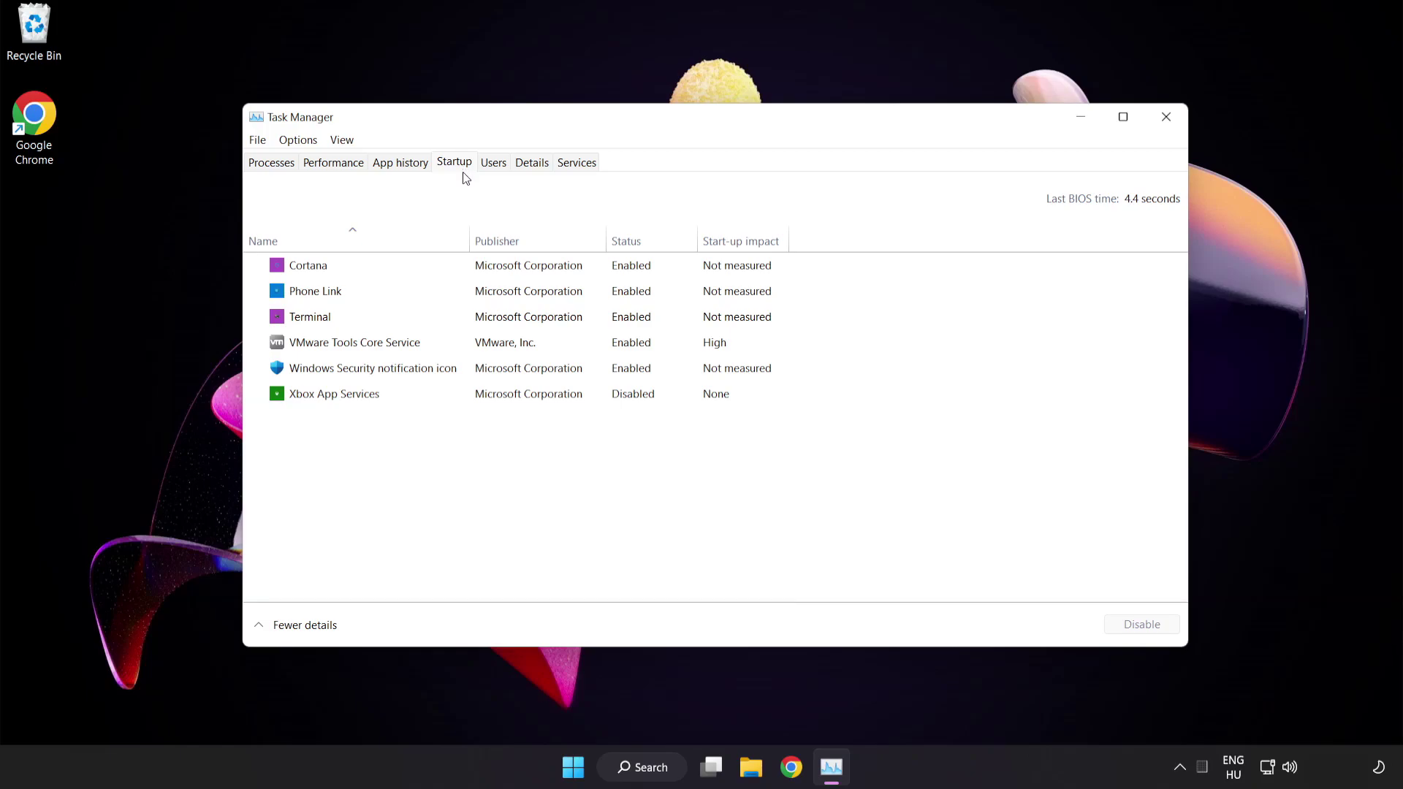
pyautogui.click(465, 274)
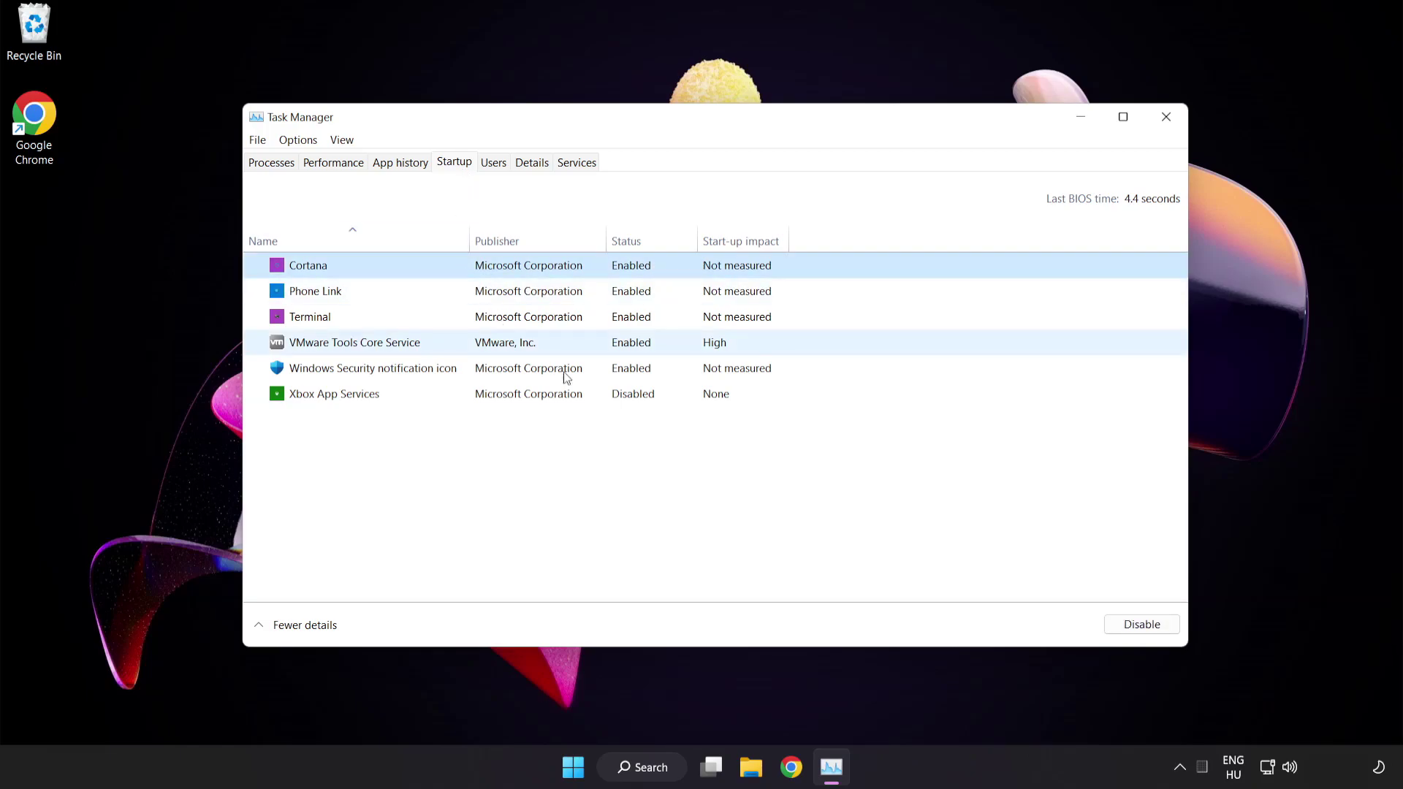
pyautogui.click(1142, 625)
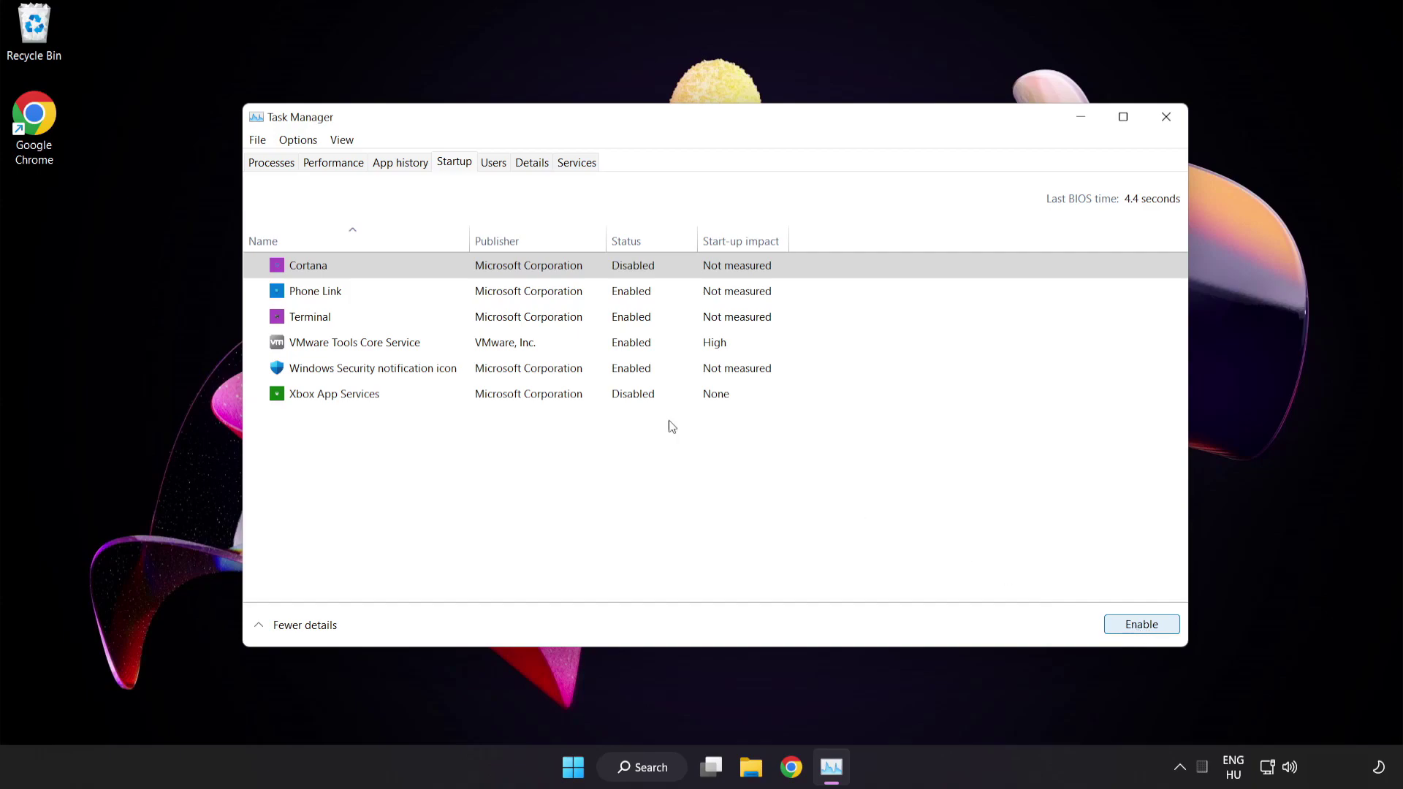
pyautogui.click(433, 291)
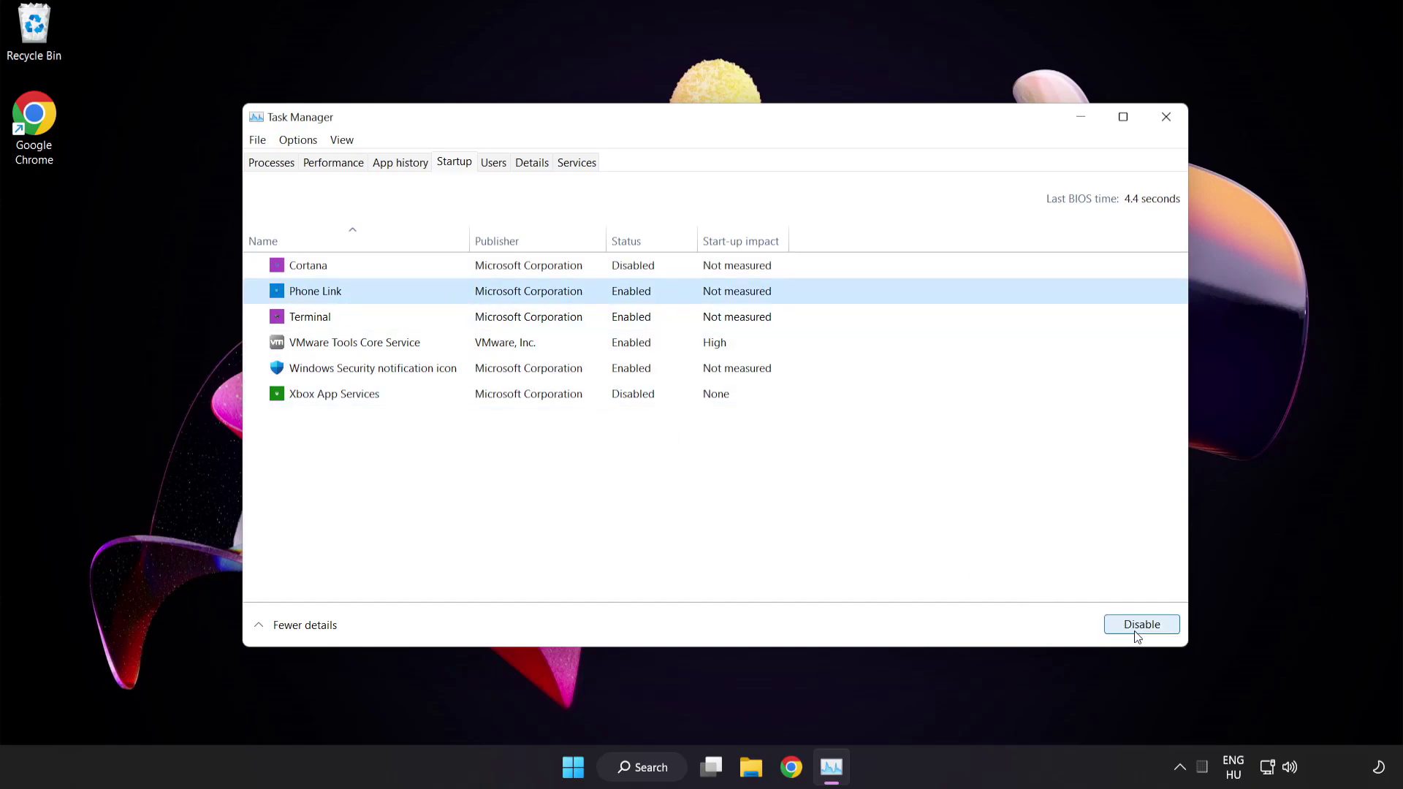
pyautogui.click(1140, 623)
# - Disable Terminal and the Windows Security notification icon at startup, then close Task Manager
pyautogui.click(444, 318)
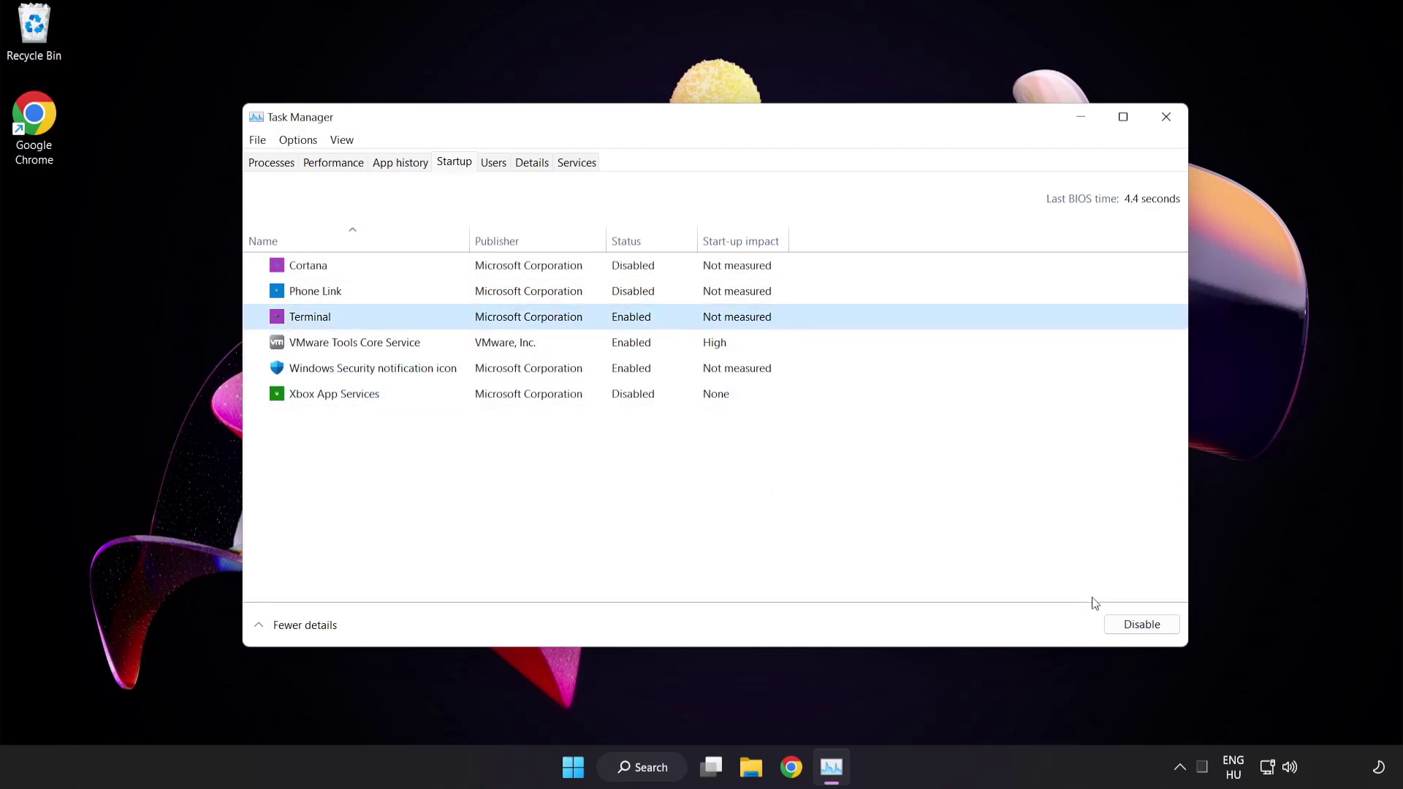
pyautogui.click(1141, 624)
pyautogui.click(473, 369)
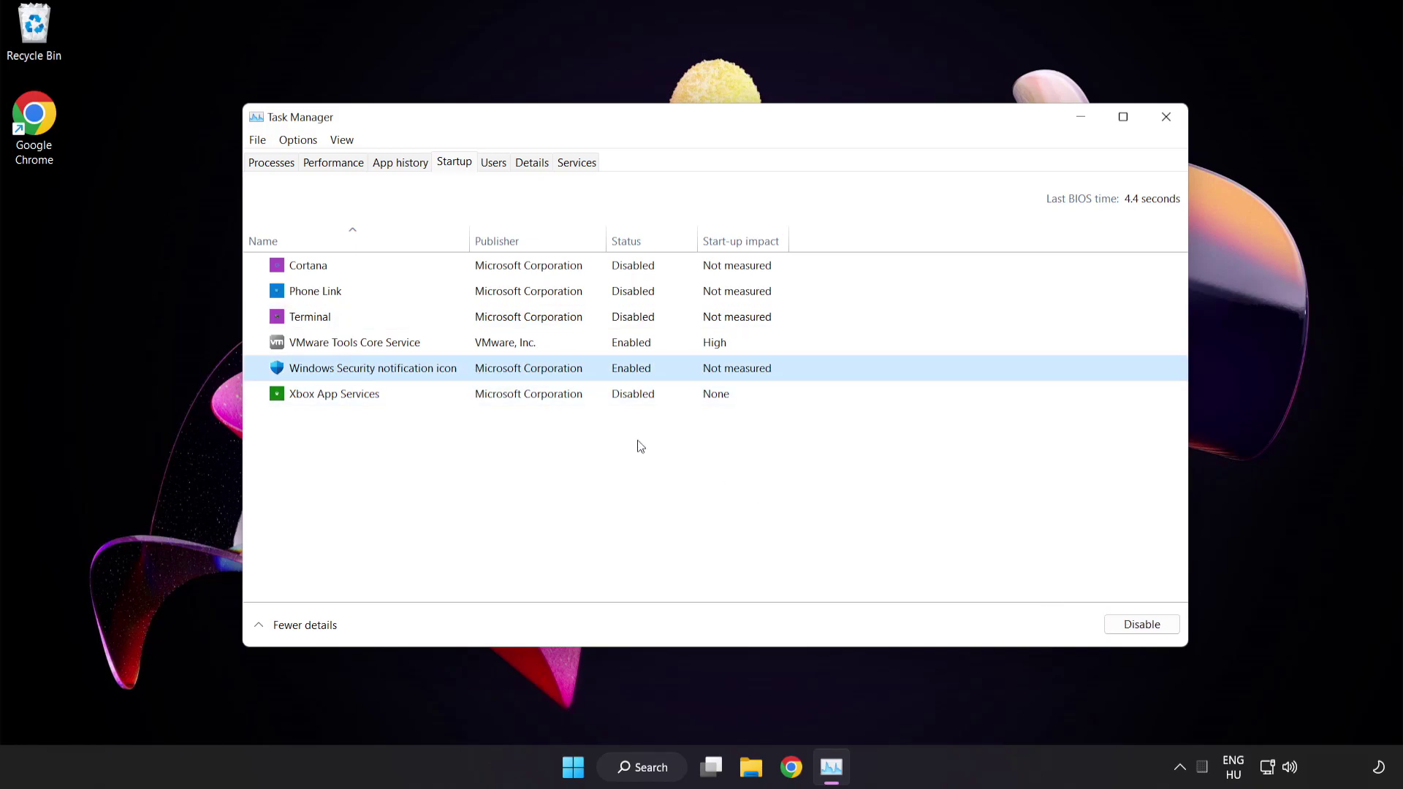
pyautogui.click(1140, 623)
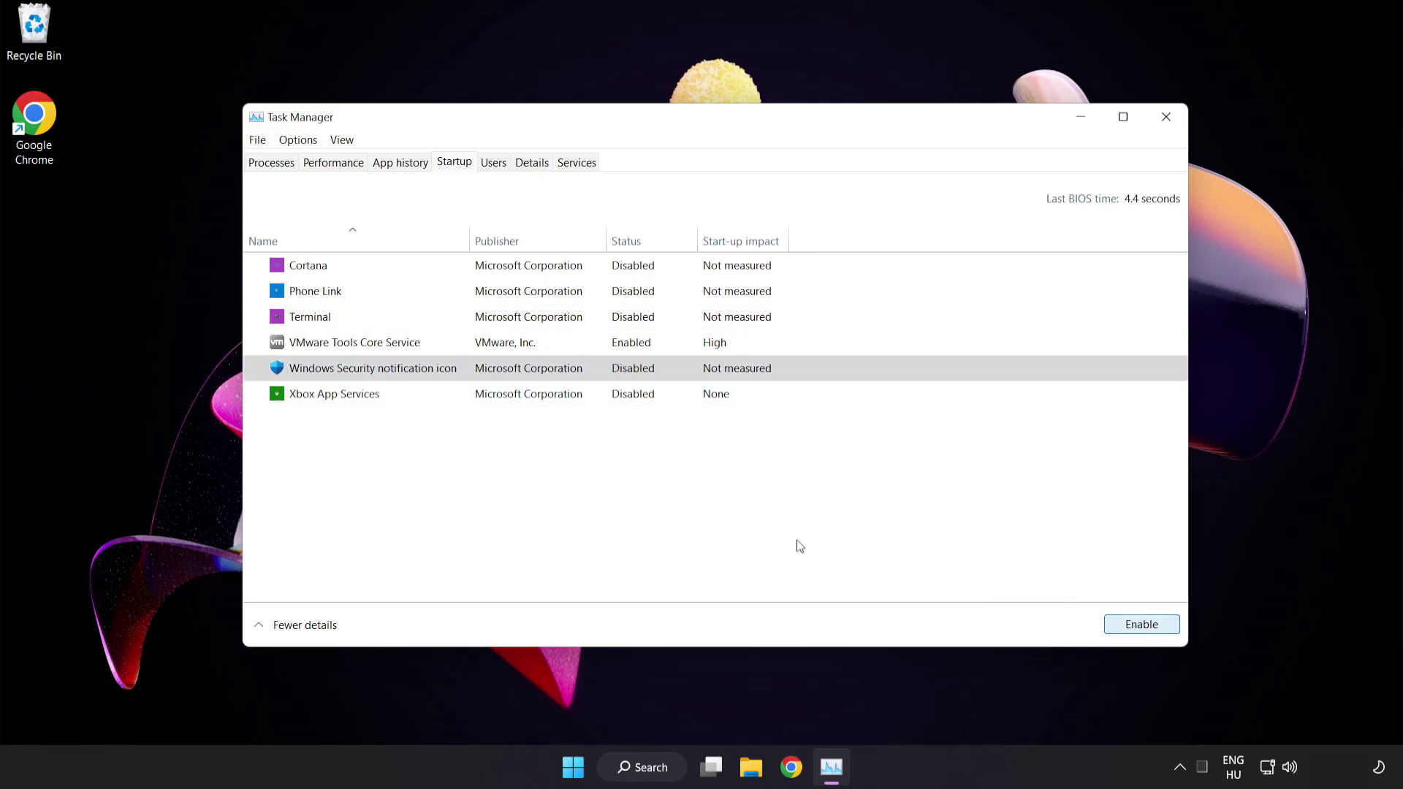
pyautogui.click(1166, 116)
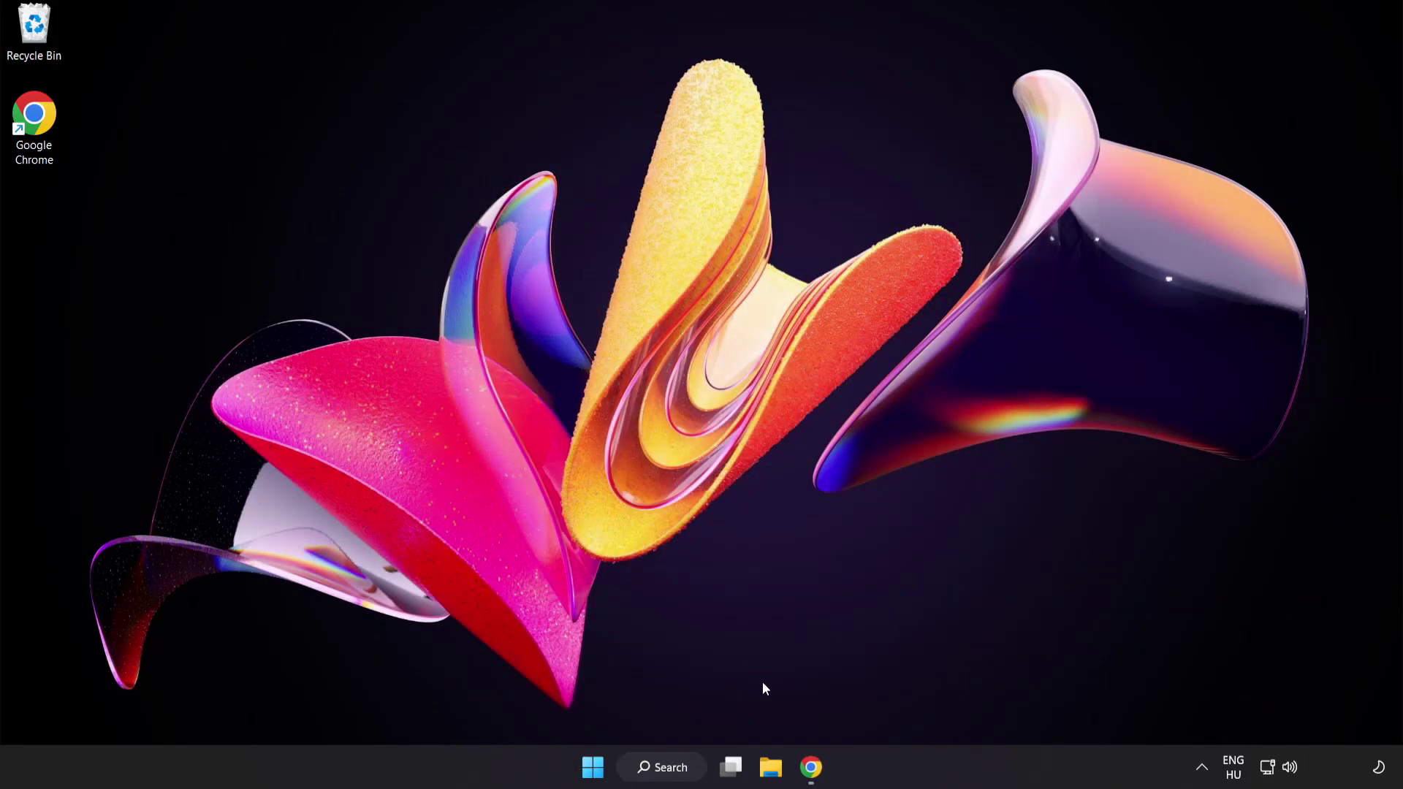
# - Download the DirectX End-User Runtime Web Installer from Microsoft and run dxwebsetup
pyautogui.click(811, 768)
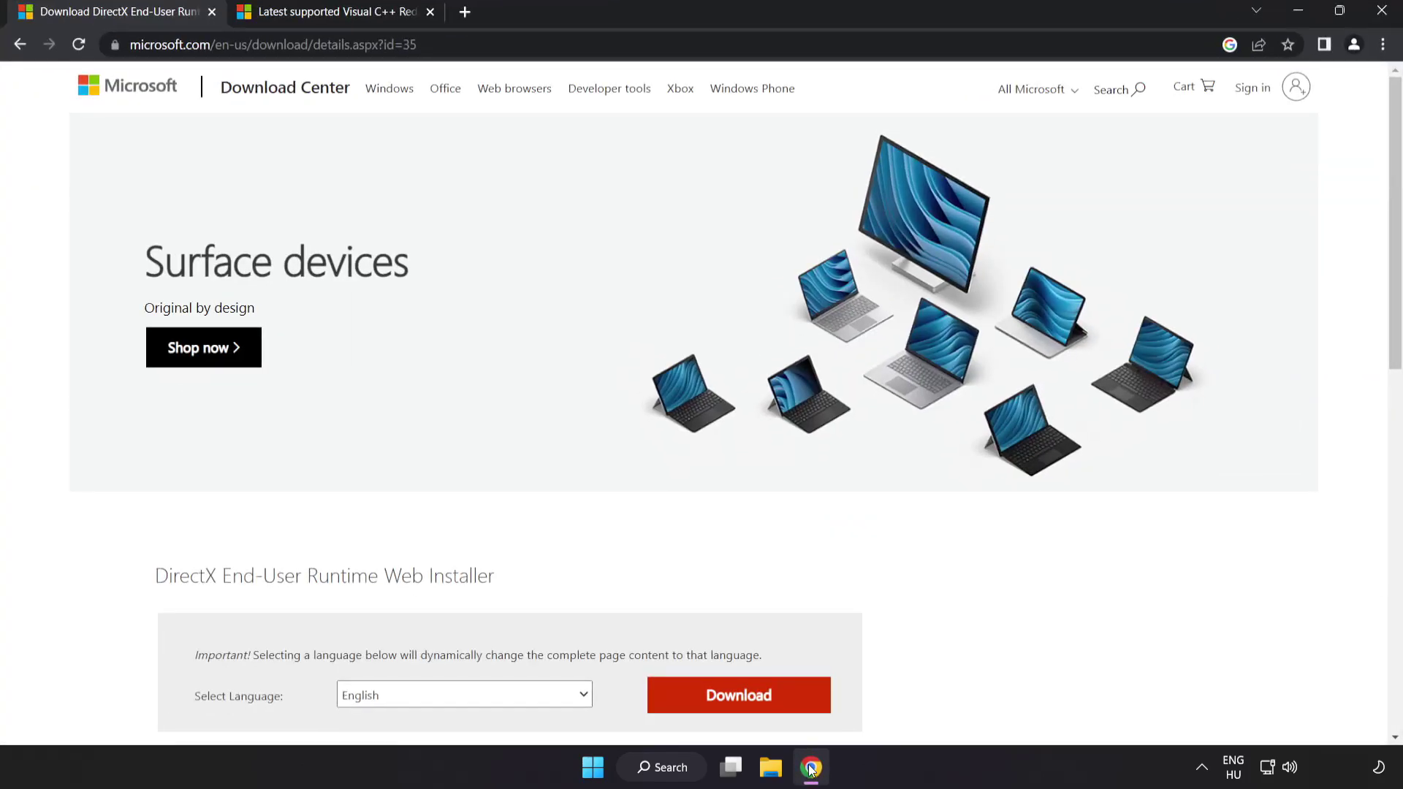
pyautogui.moveTo(393, 45); pyautogui.dragTo(503, 39)
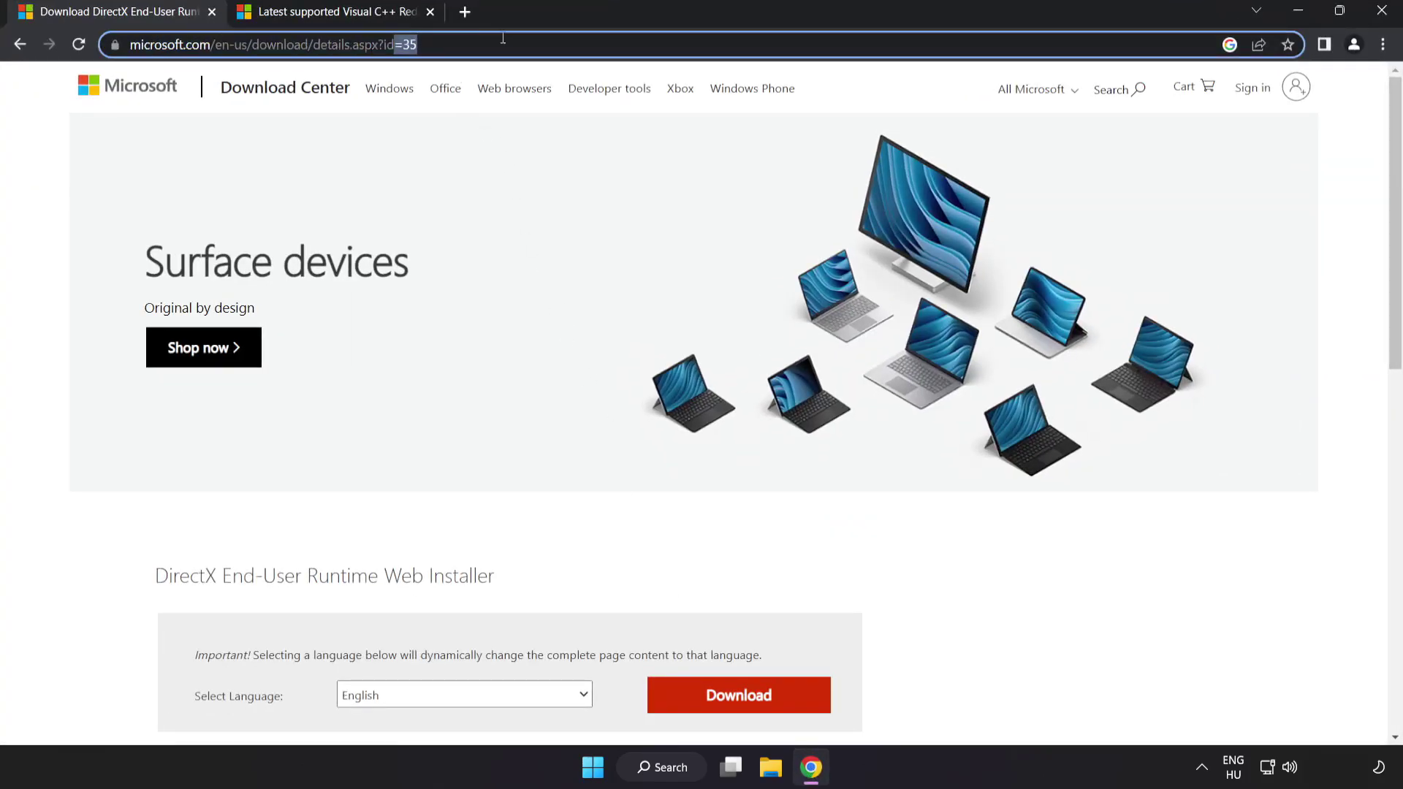
pyautogui.click(975, 585)
pyautogui.scroll(-2, 975, 585)
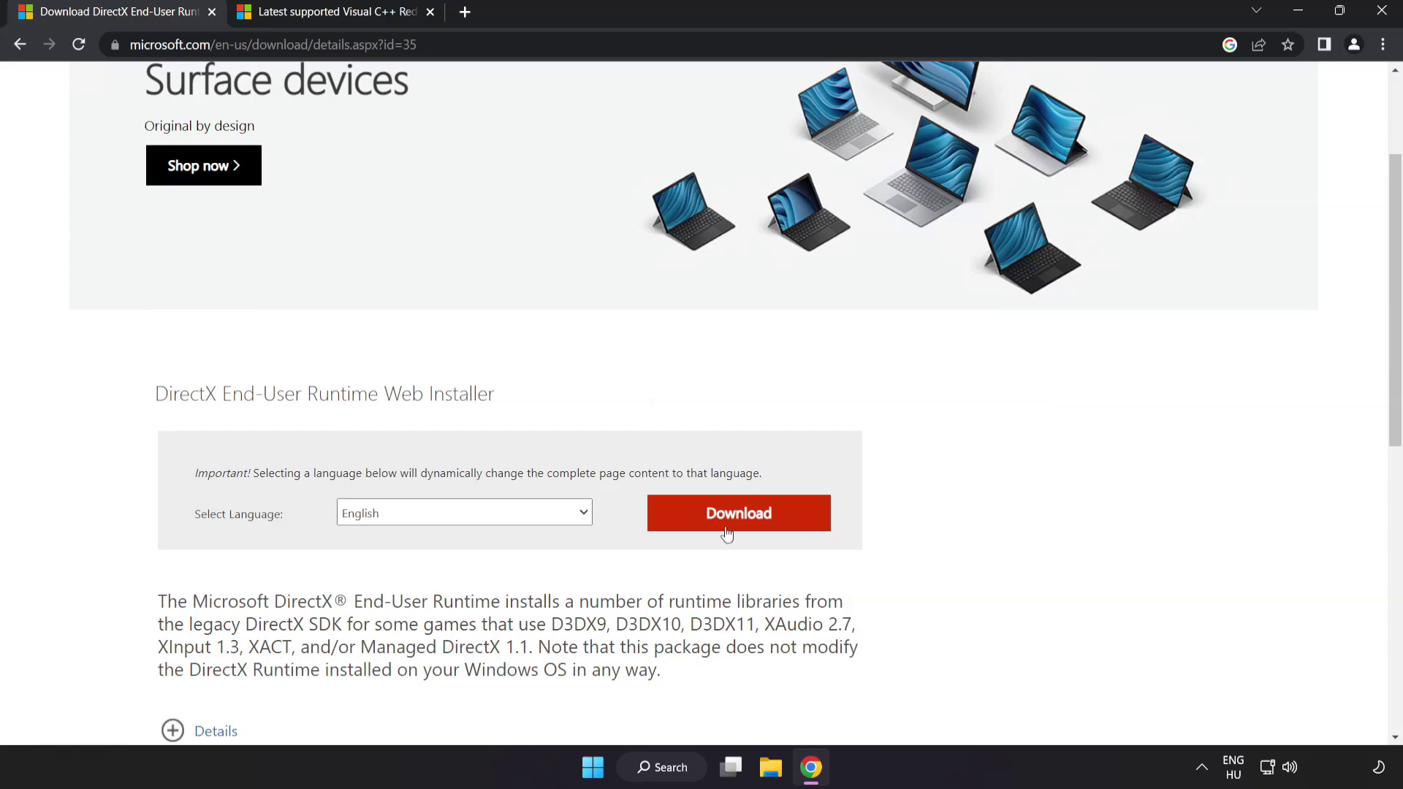
pyautogui.click(757, 529)
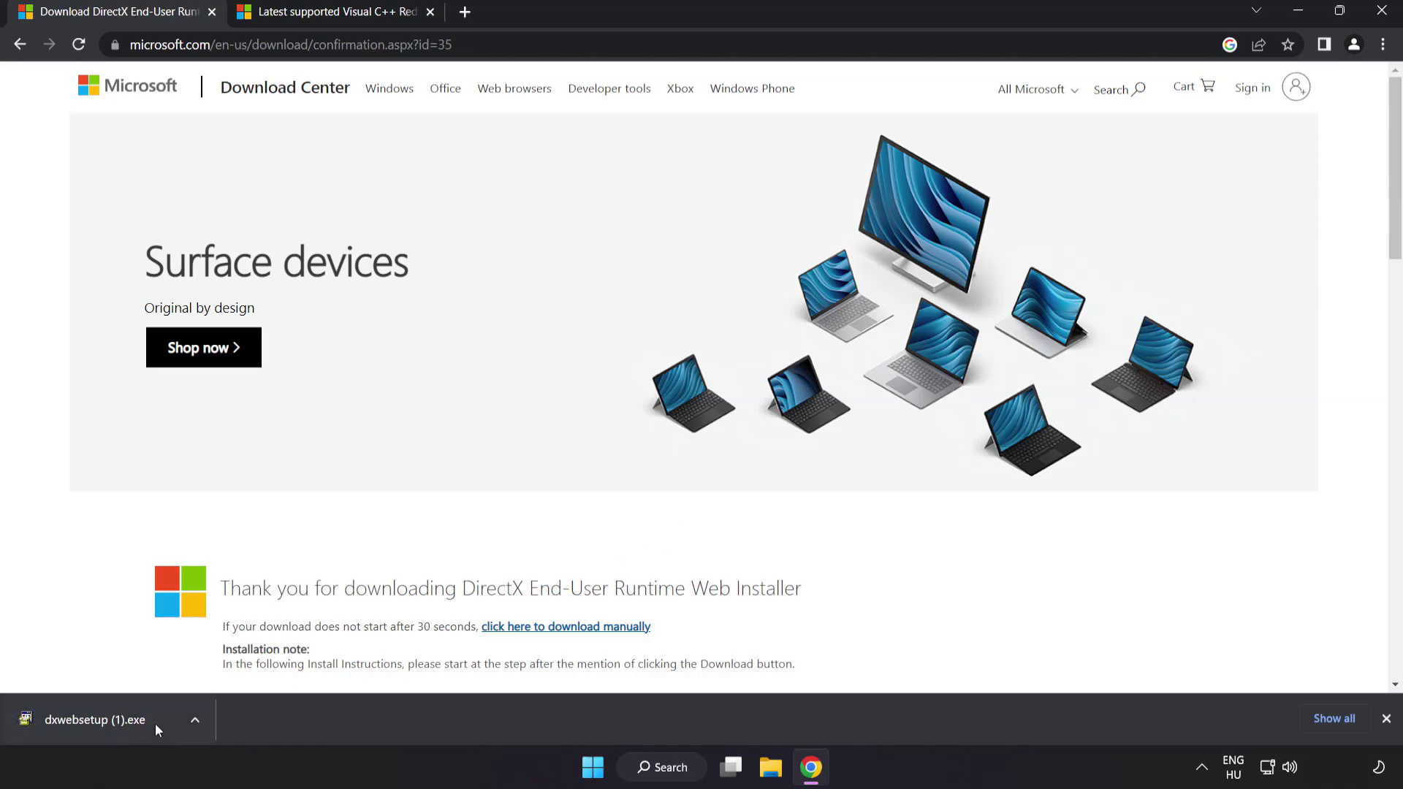
pyautogui.click(119, 720)
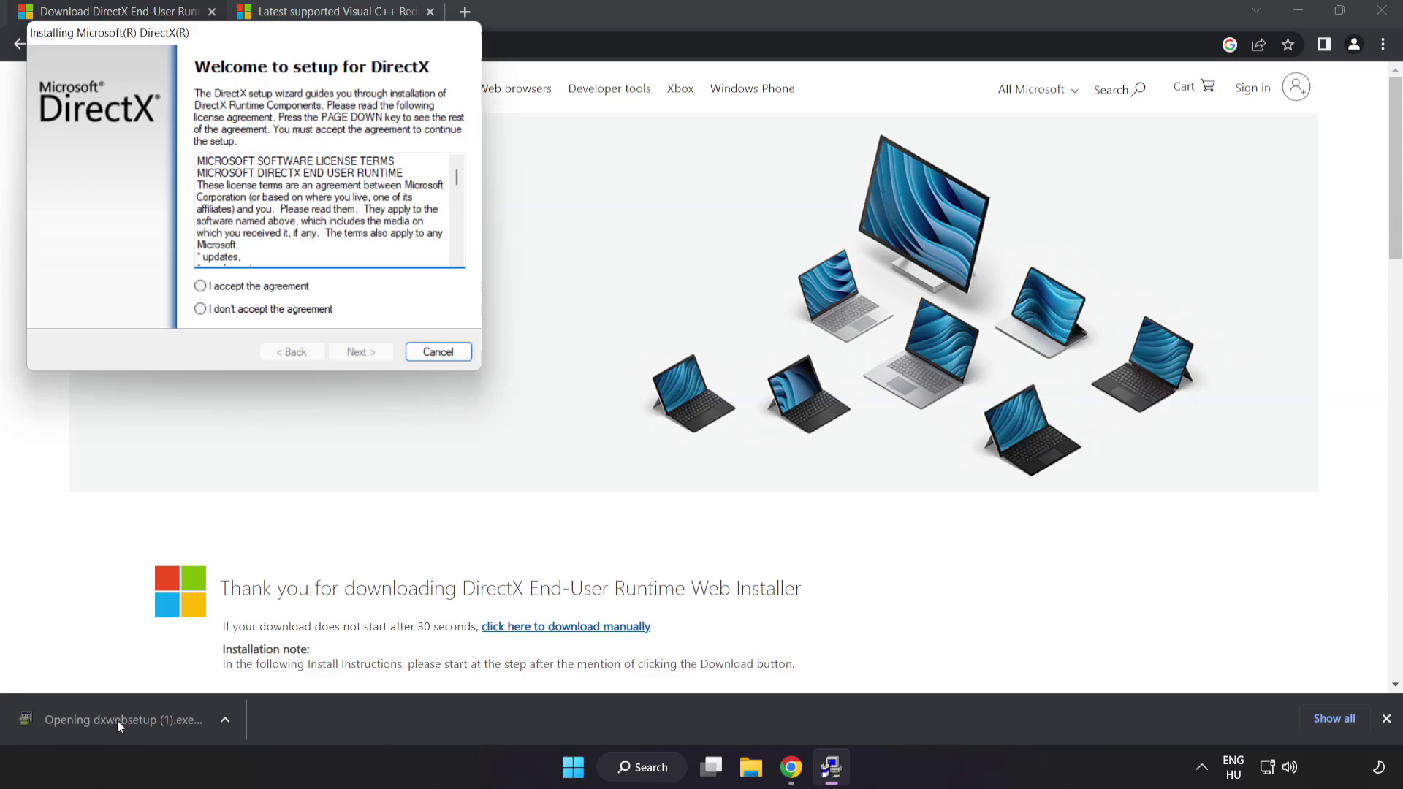
# - Complete DirectX Setup: accept the license, decline the Bing Bar, install and finish
pyautogui.moveTo(210, 37); pyautogui.dragTo(640, 187)
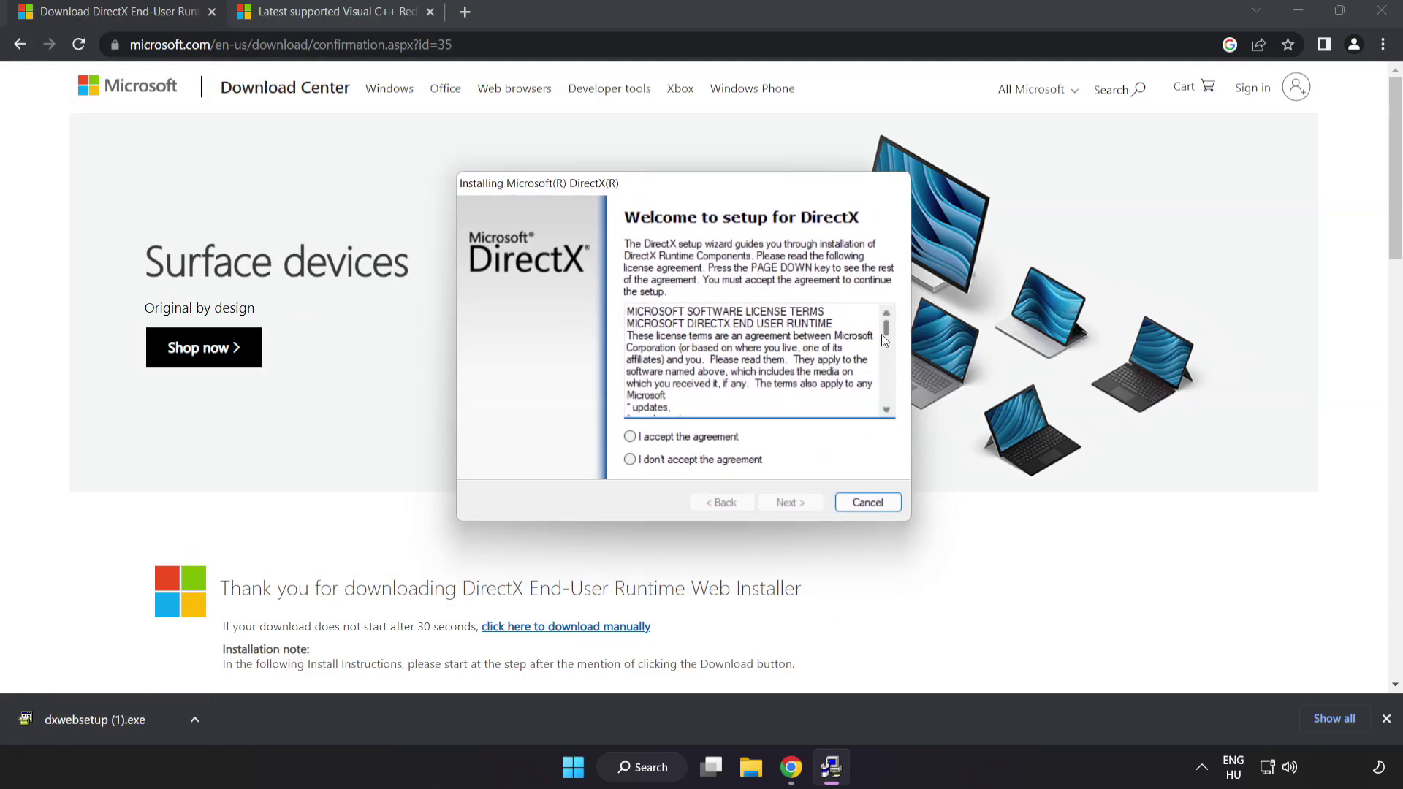
pyautogui.moveTo(883, 332); pyautogui.dragTo(894, 406)
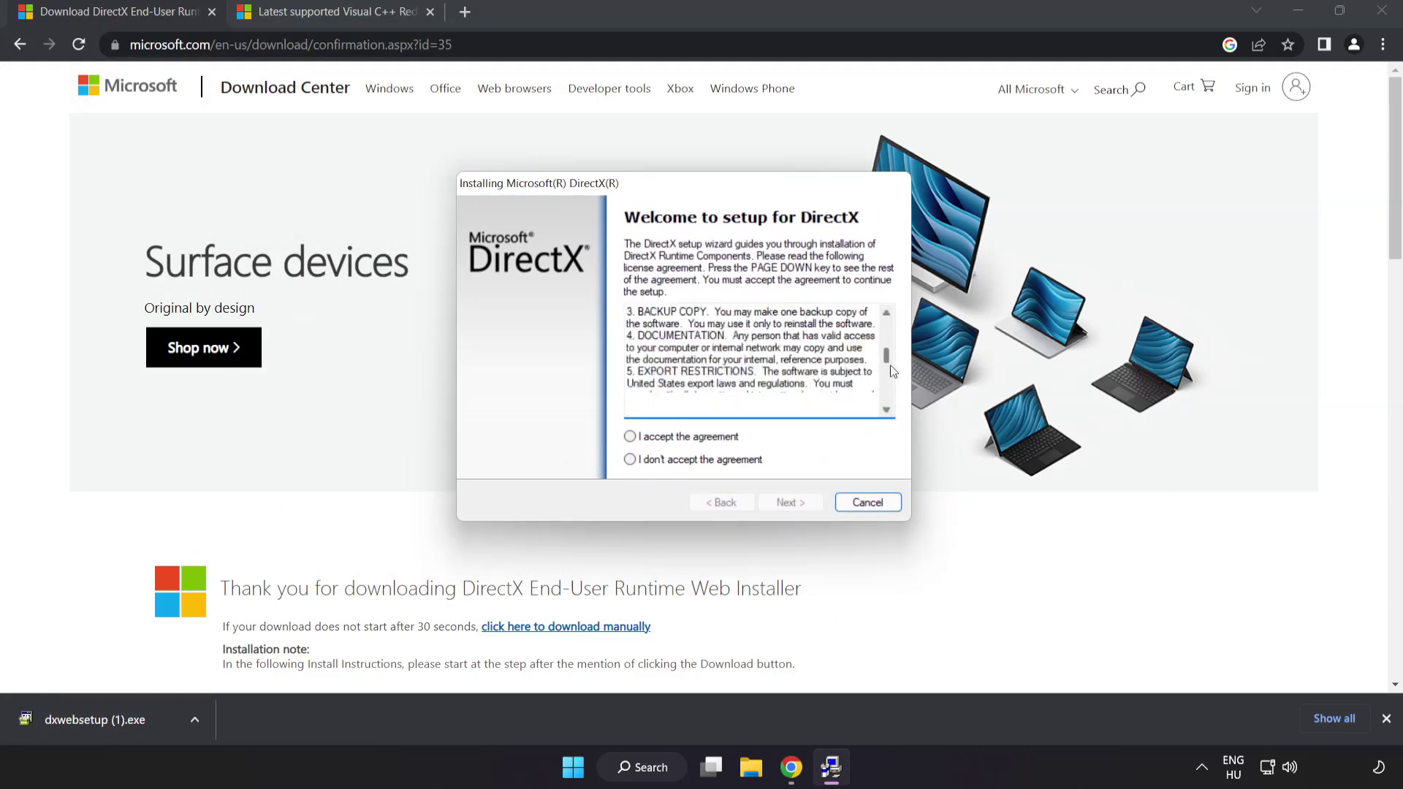
pyautogui.click(659, 439)
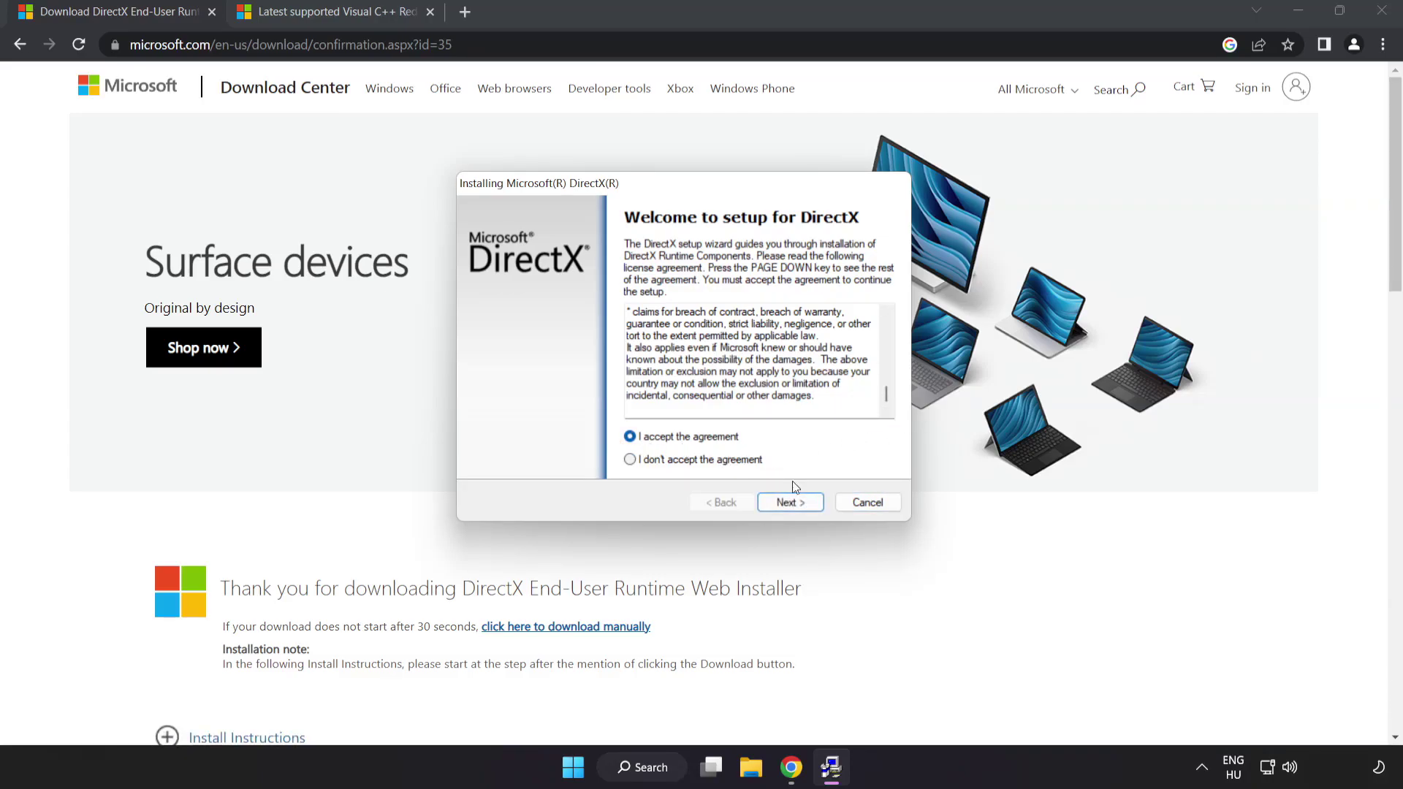
pyautogui.click(790, 504)
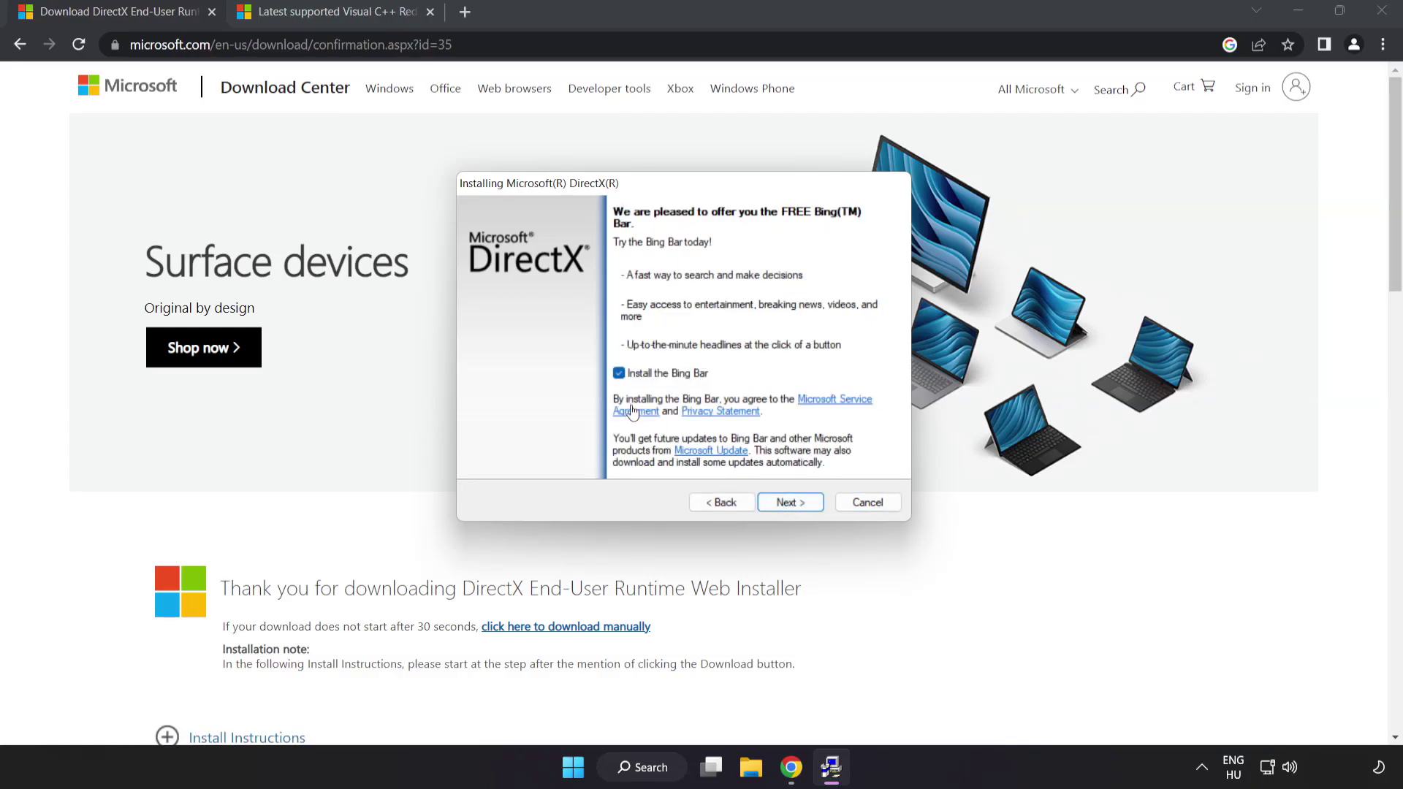
pyautogui.click(620, 374)
pyautogui.click(796, 503)
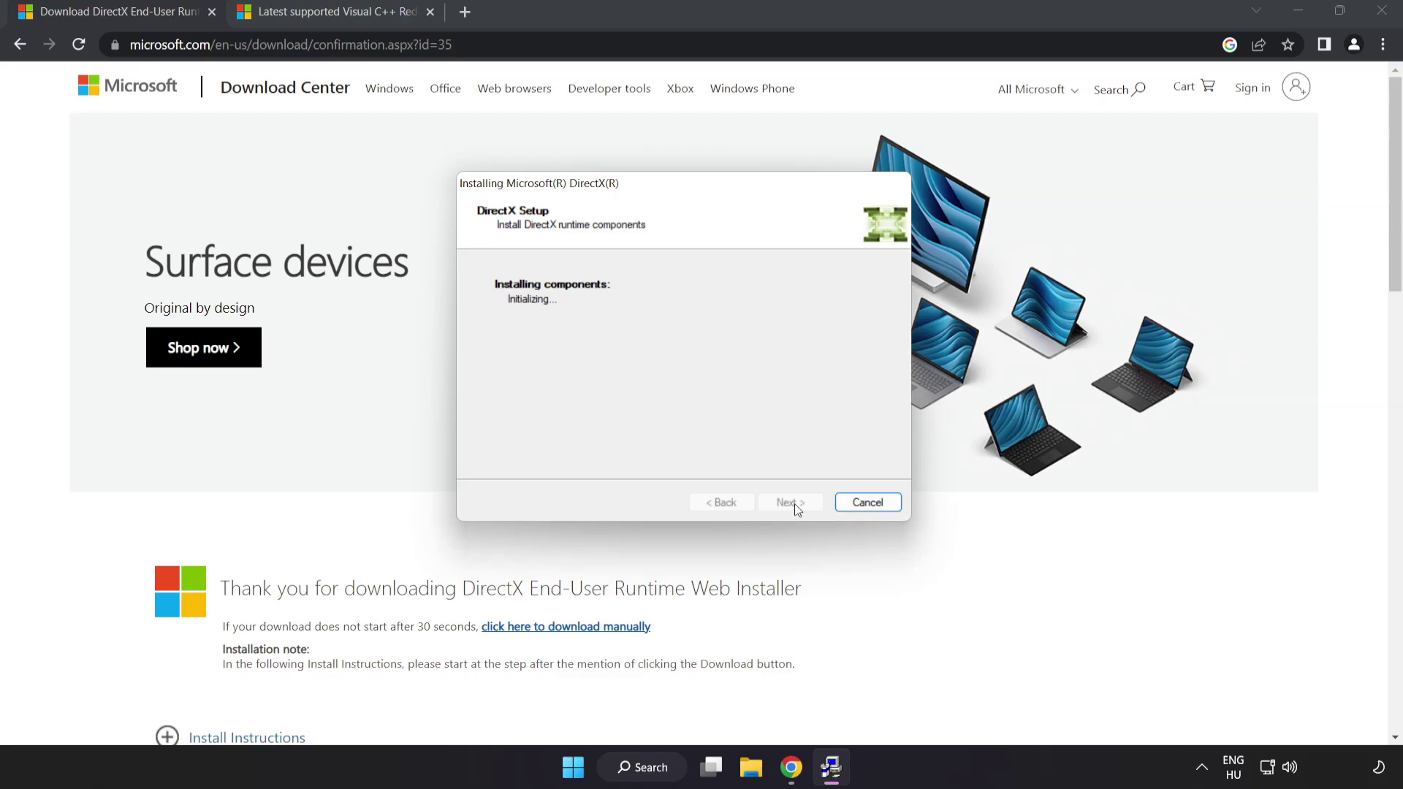
pyautogui.click(791, 502)
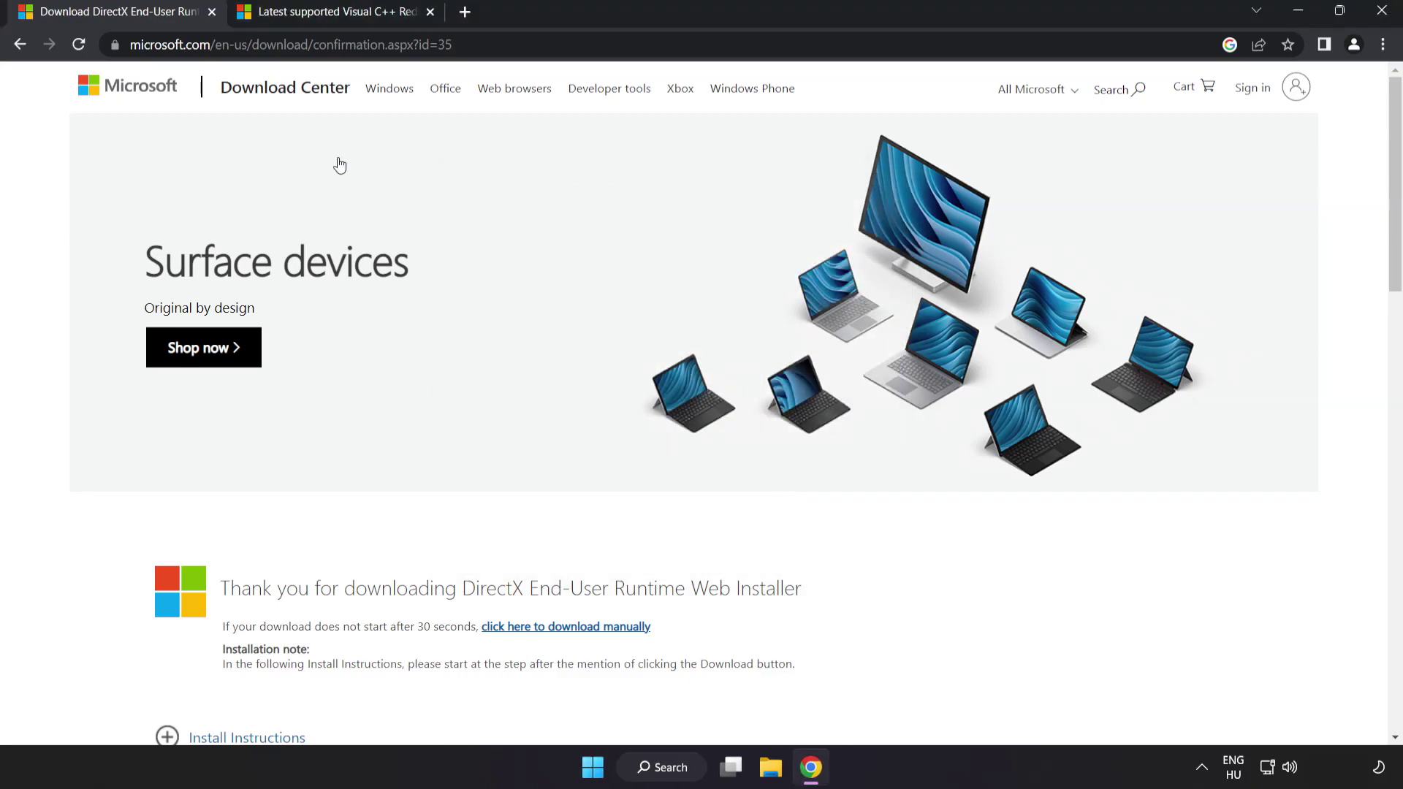
# - Close the DirectX tab and go to the Visual C++ Redistributable download links
pyautogui.click(211, 11)
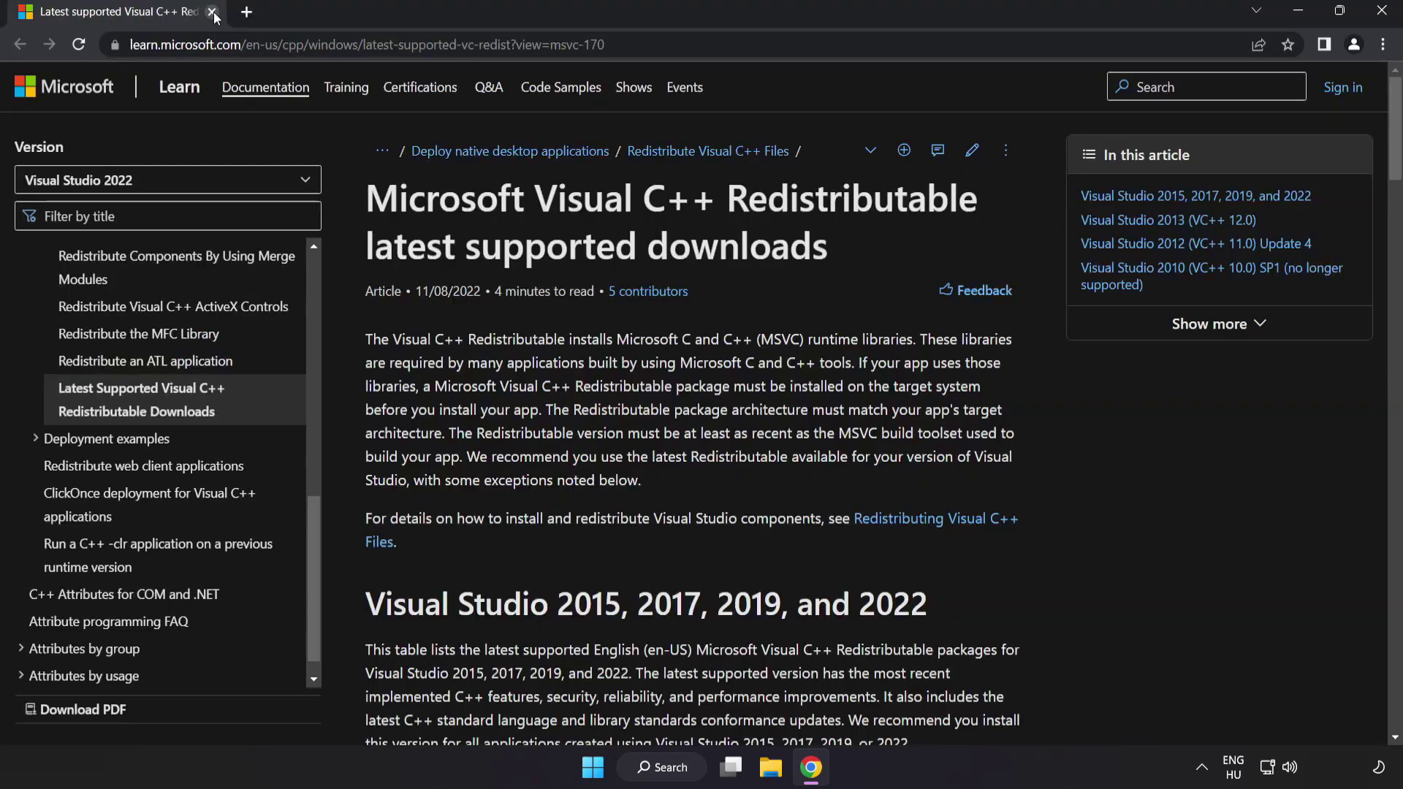
pyautogui.click(669, 40)
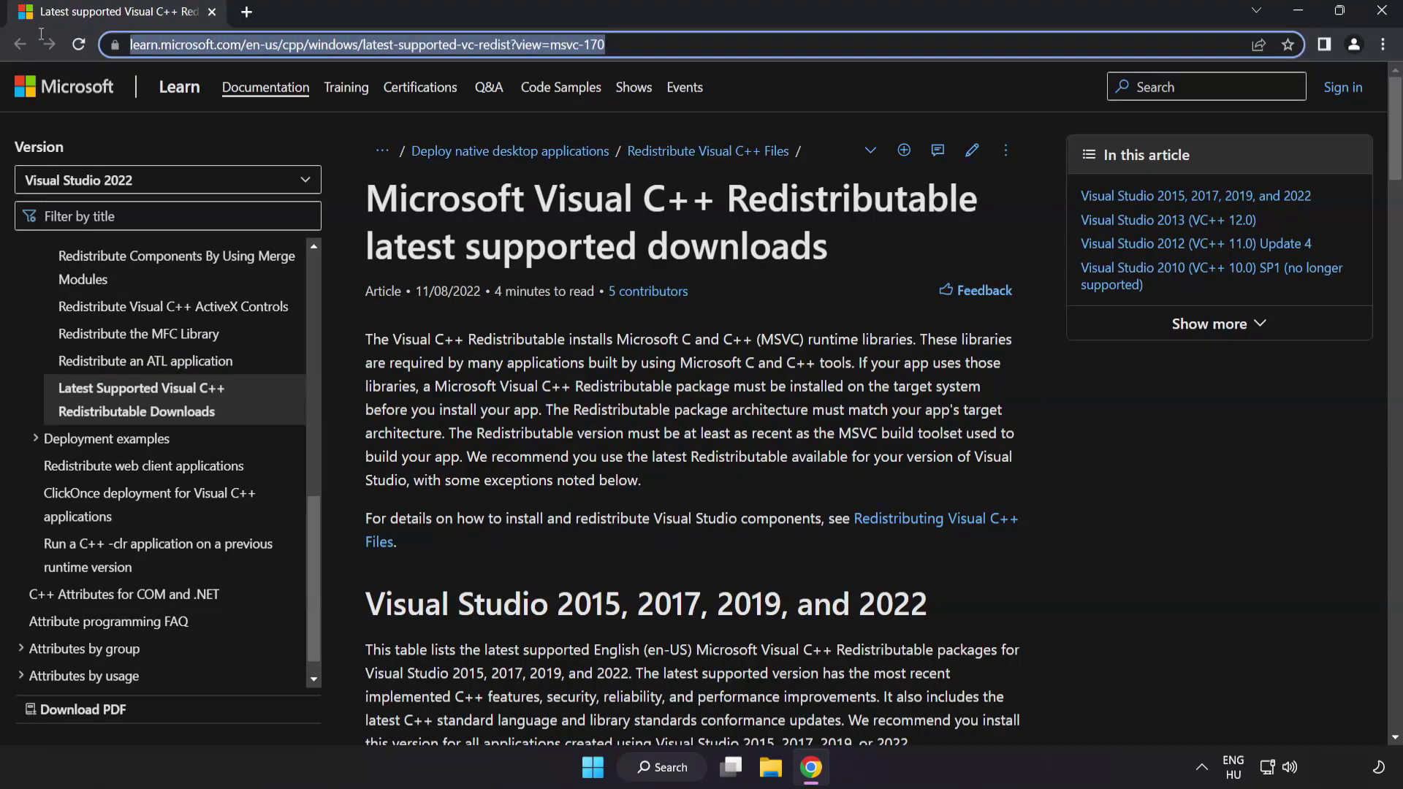
pyautogui.click(704, 217)
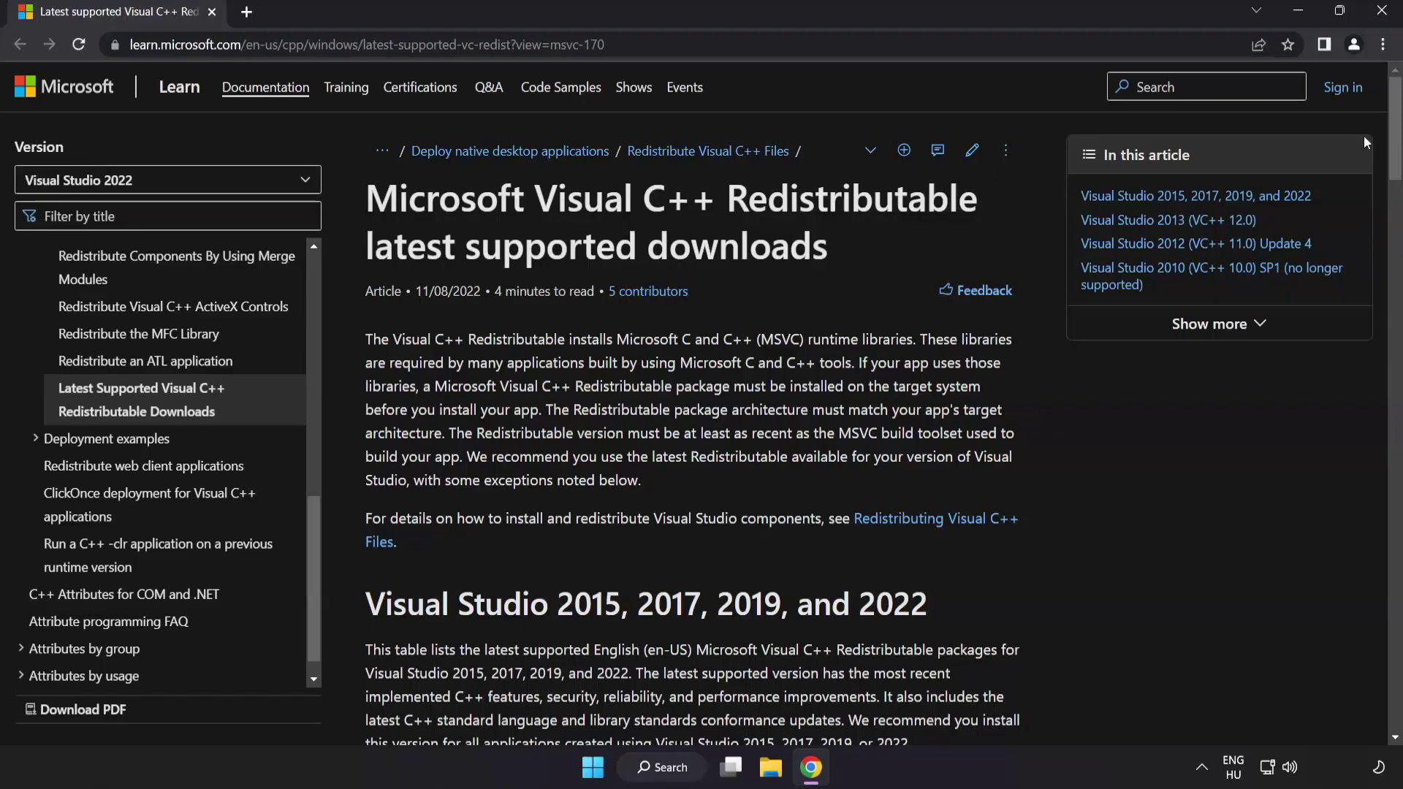
pyautogui.moveTo(1384, 131)
pyautogui.mouseDown()
pyautogui.moveTo(1385, 218)
pyautogui.moveTo(1384, 202)
pyautogui.mouseUp()
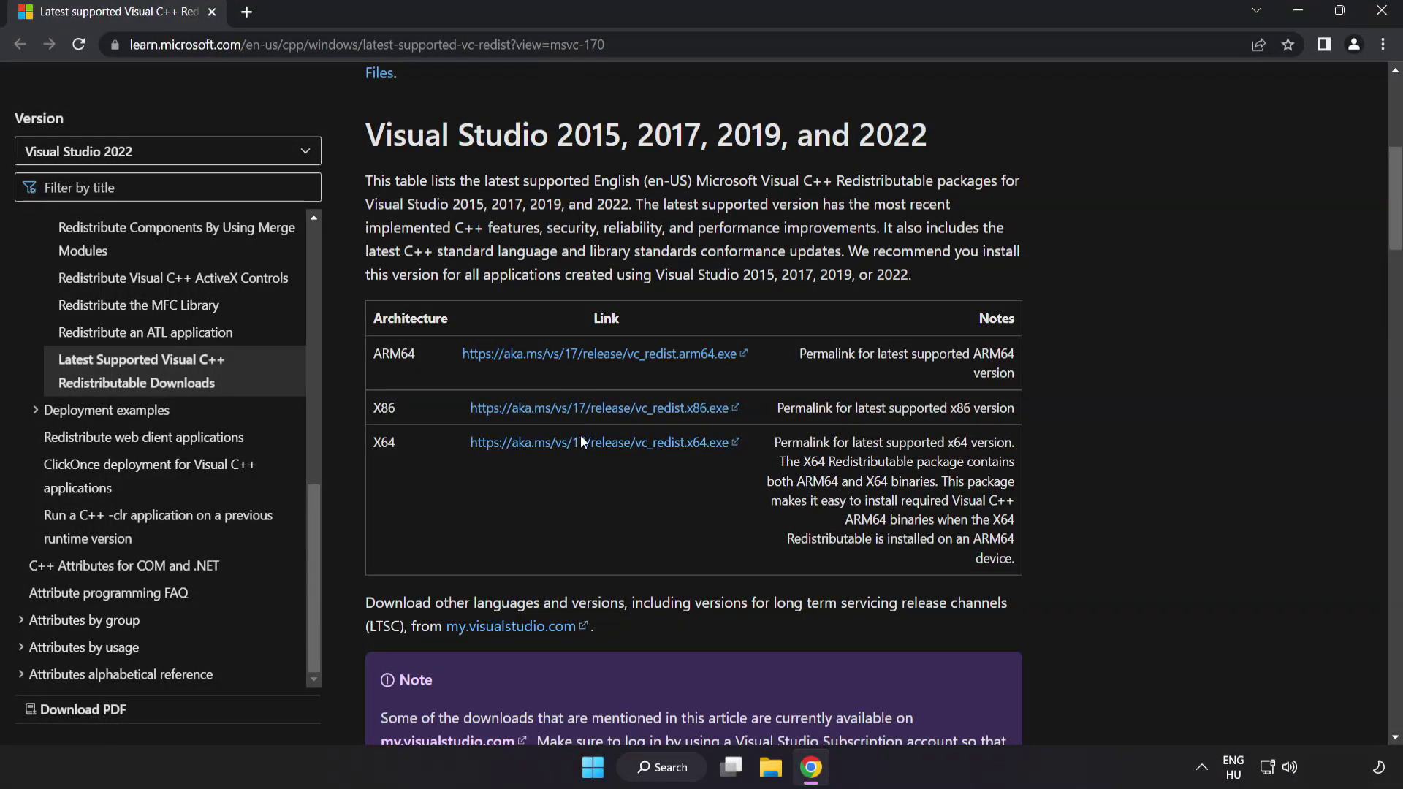
# - Download the ARM64, x86 and x64 vc_redist installers and launch VC_redist.arm64
pyautogui.click(580, 357)
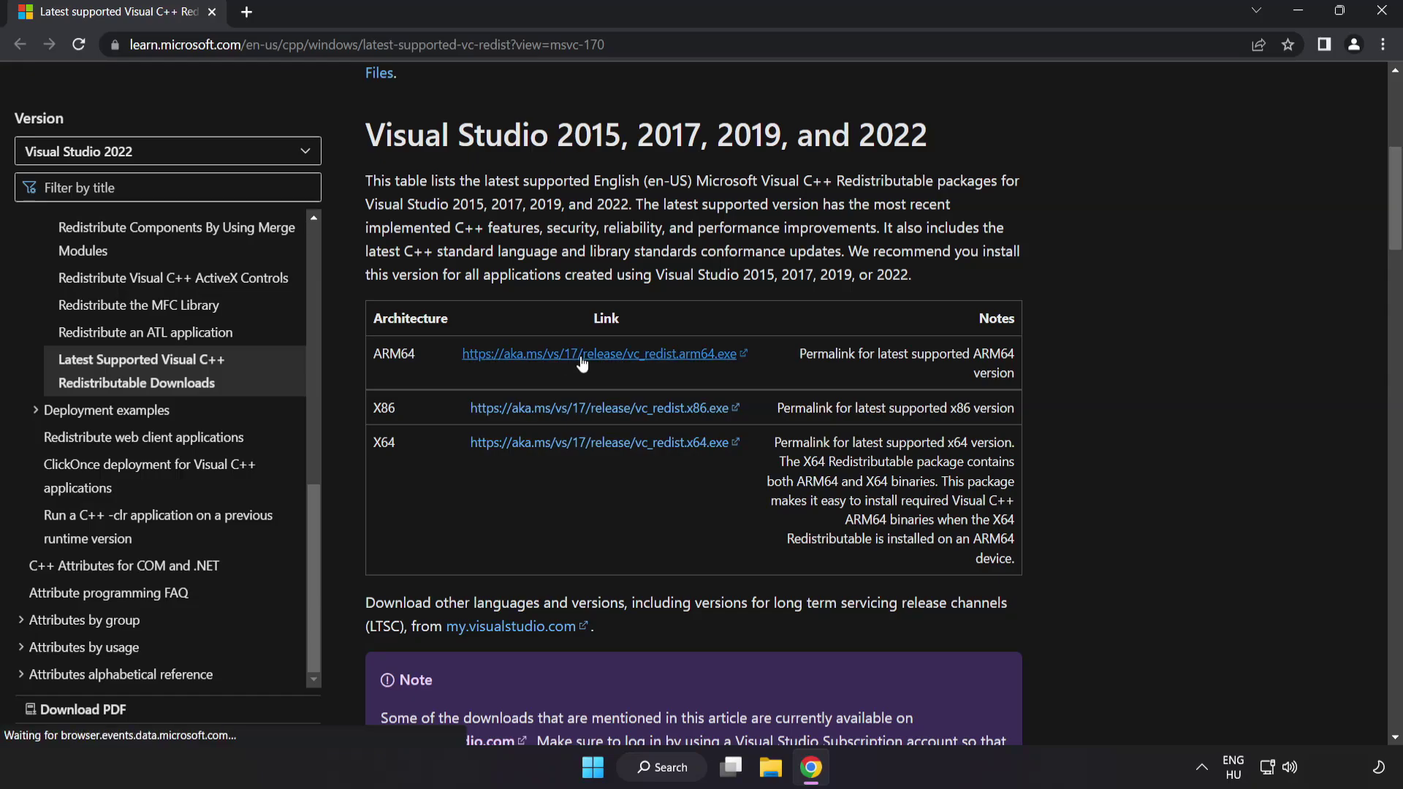
pyautogui.click(596, 420)
pyautogui.click(601, 450)
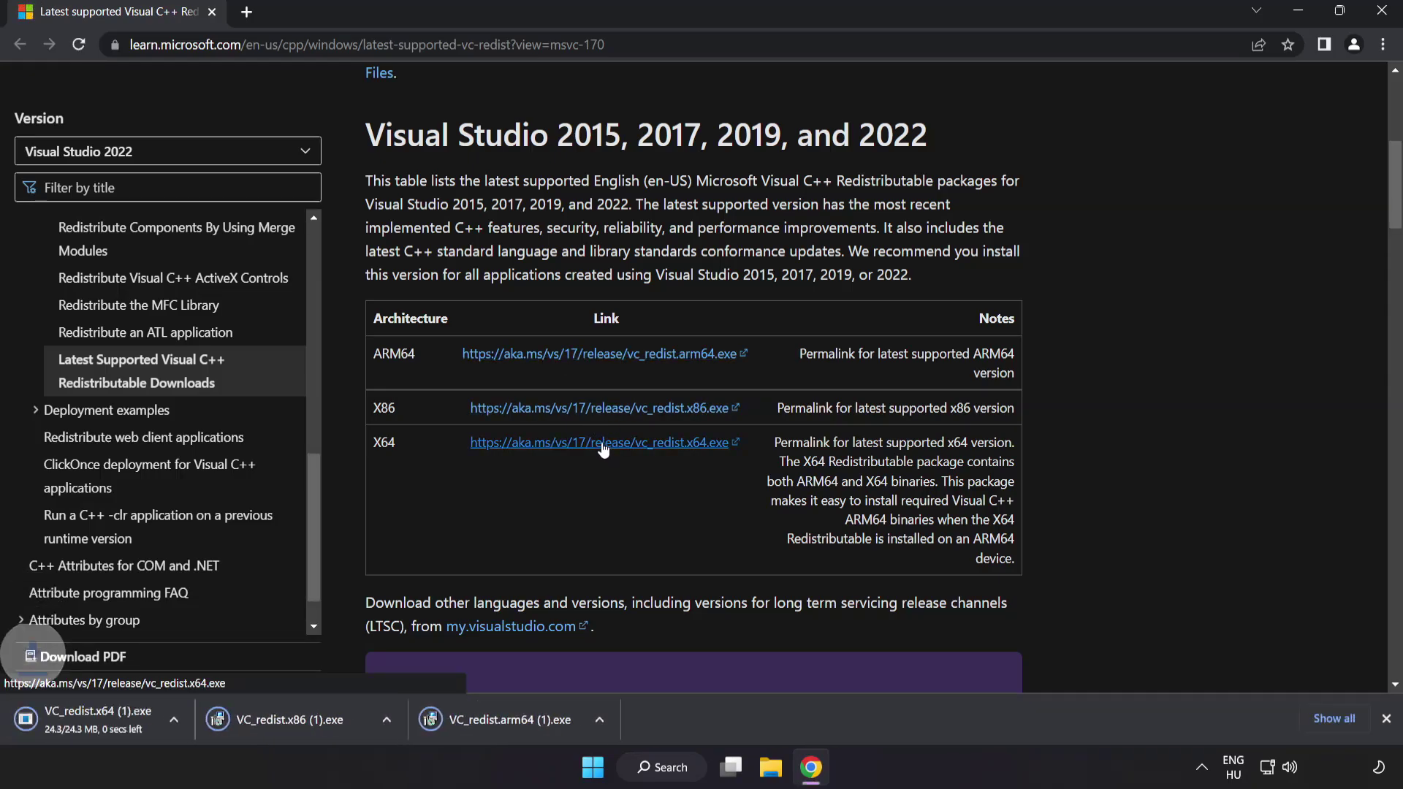
pyautogui.click(528, 721)
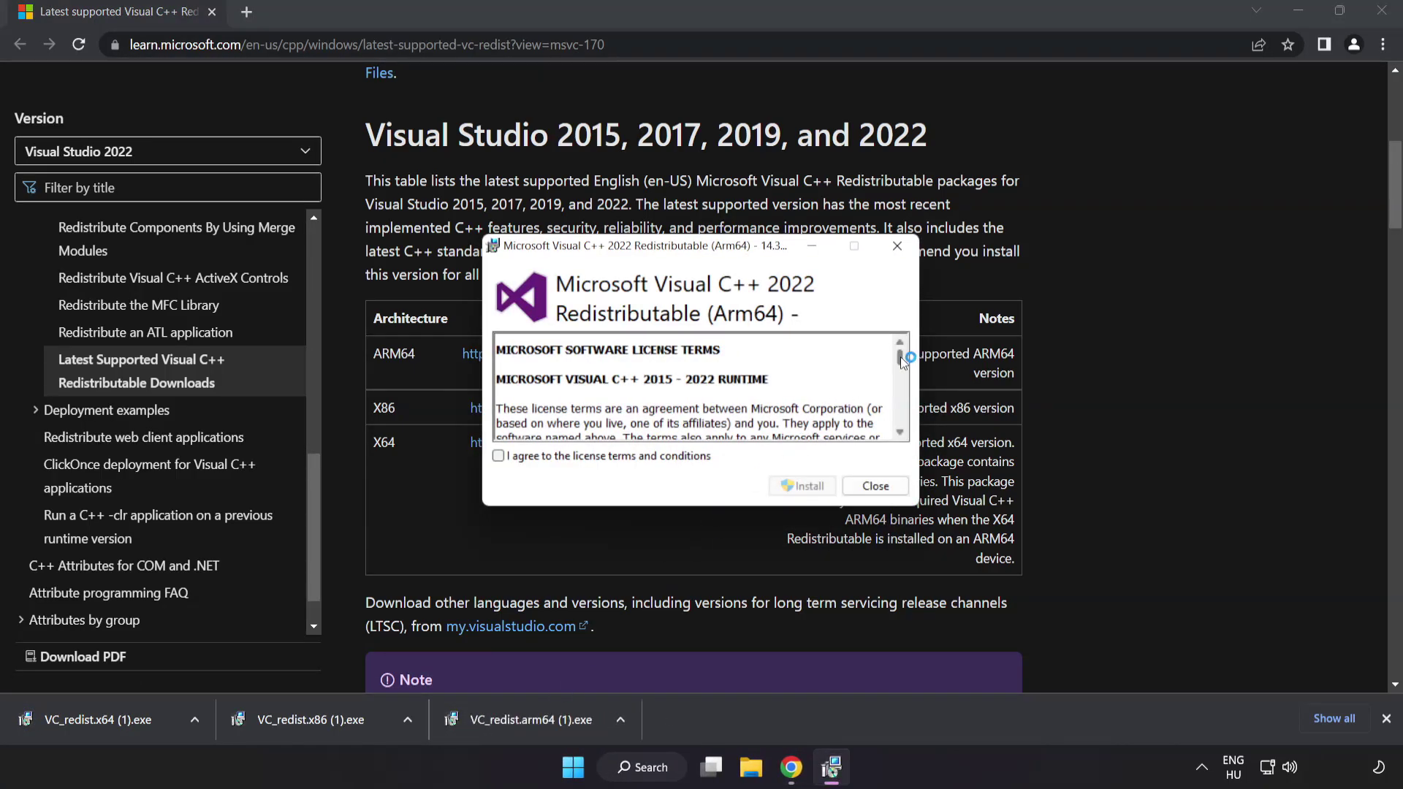
pyautogui.moveTo(901, 357); pyautogui.dragTo(901, 425)
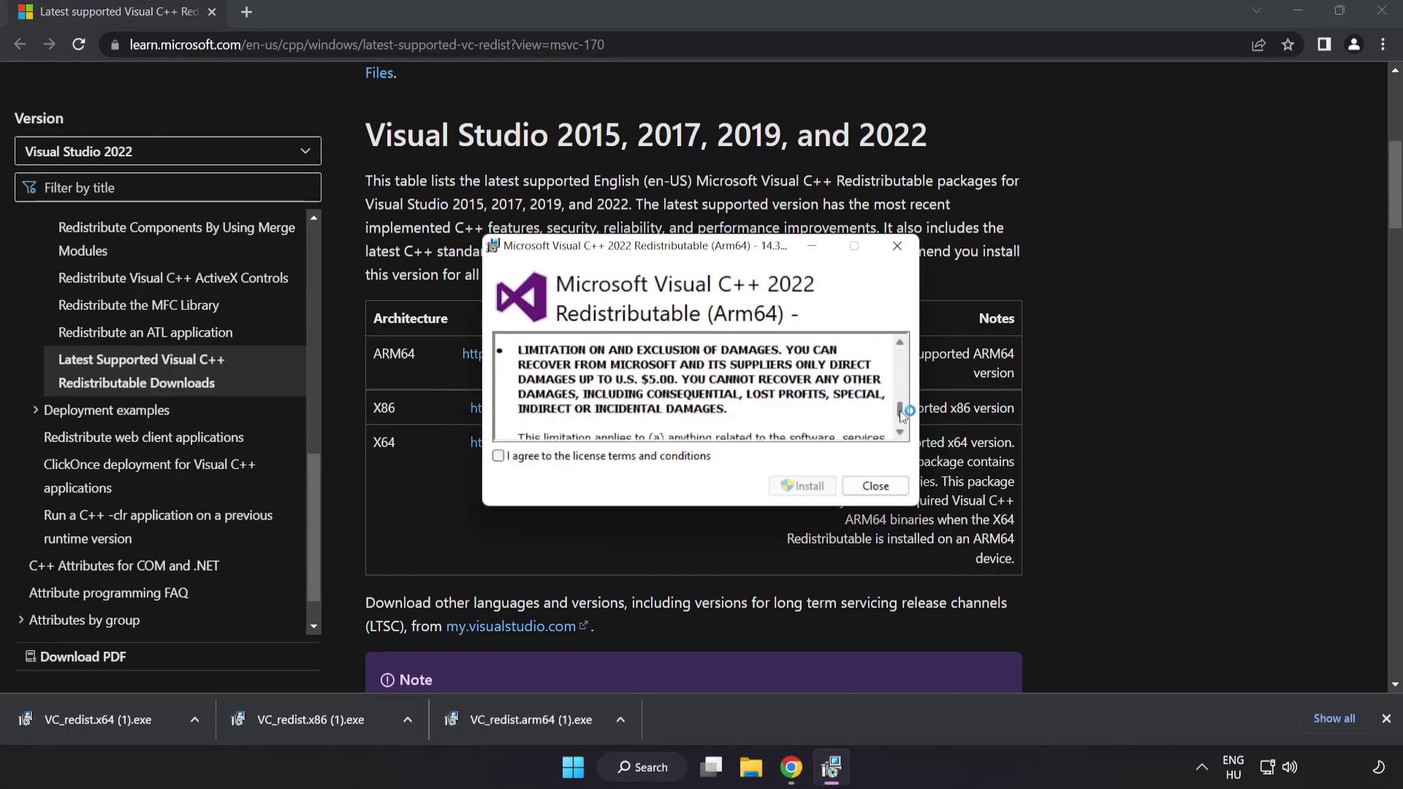
# - Install the ARM64 redistributable (fails) and the x86 one (succeeds), closing each result
pyautogui.click(499, 456)
pyautogui.click(800, 489)
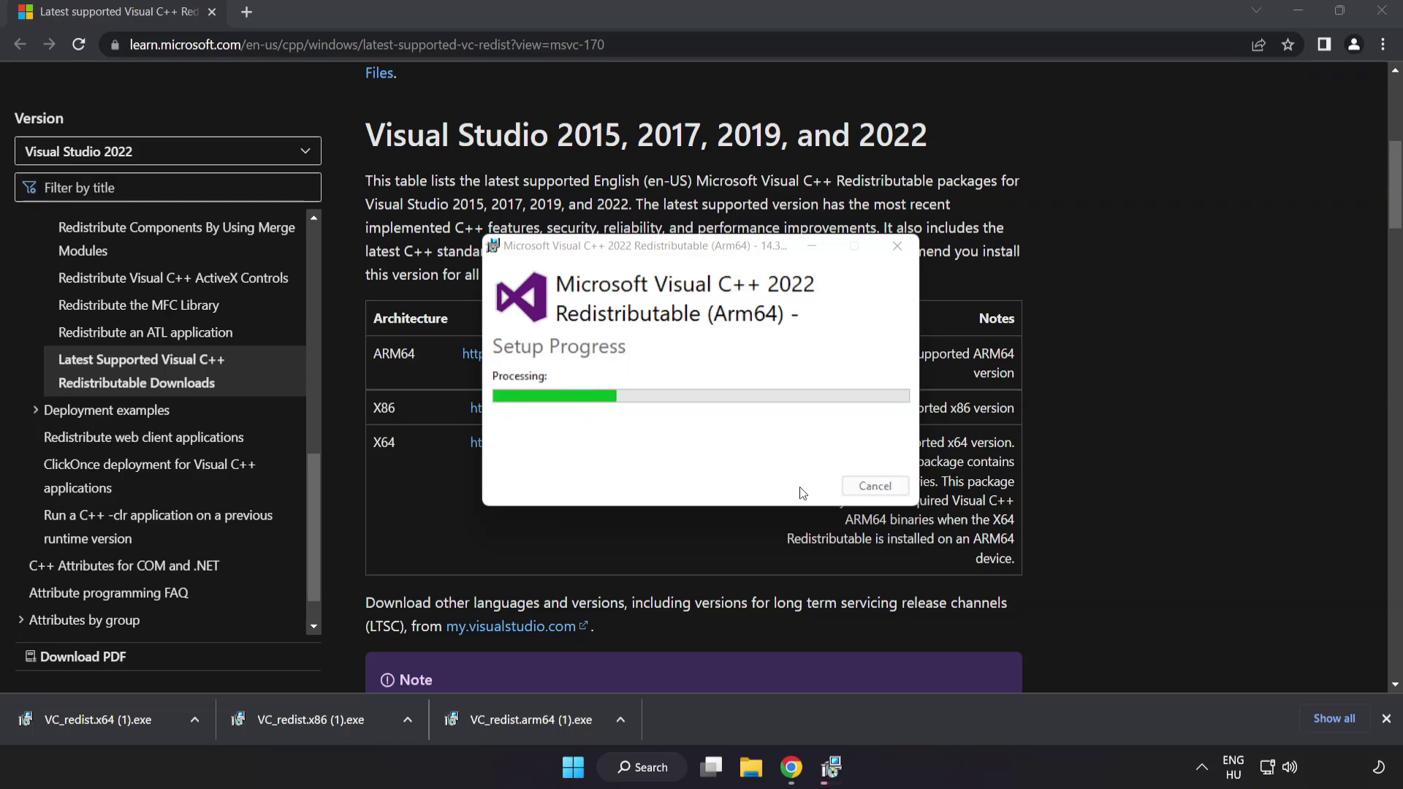
pyautogui.click(875, 486)
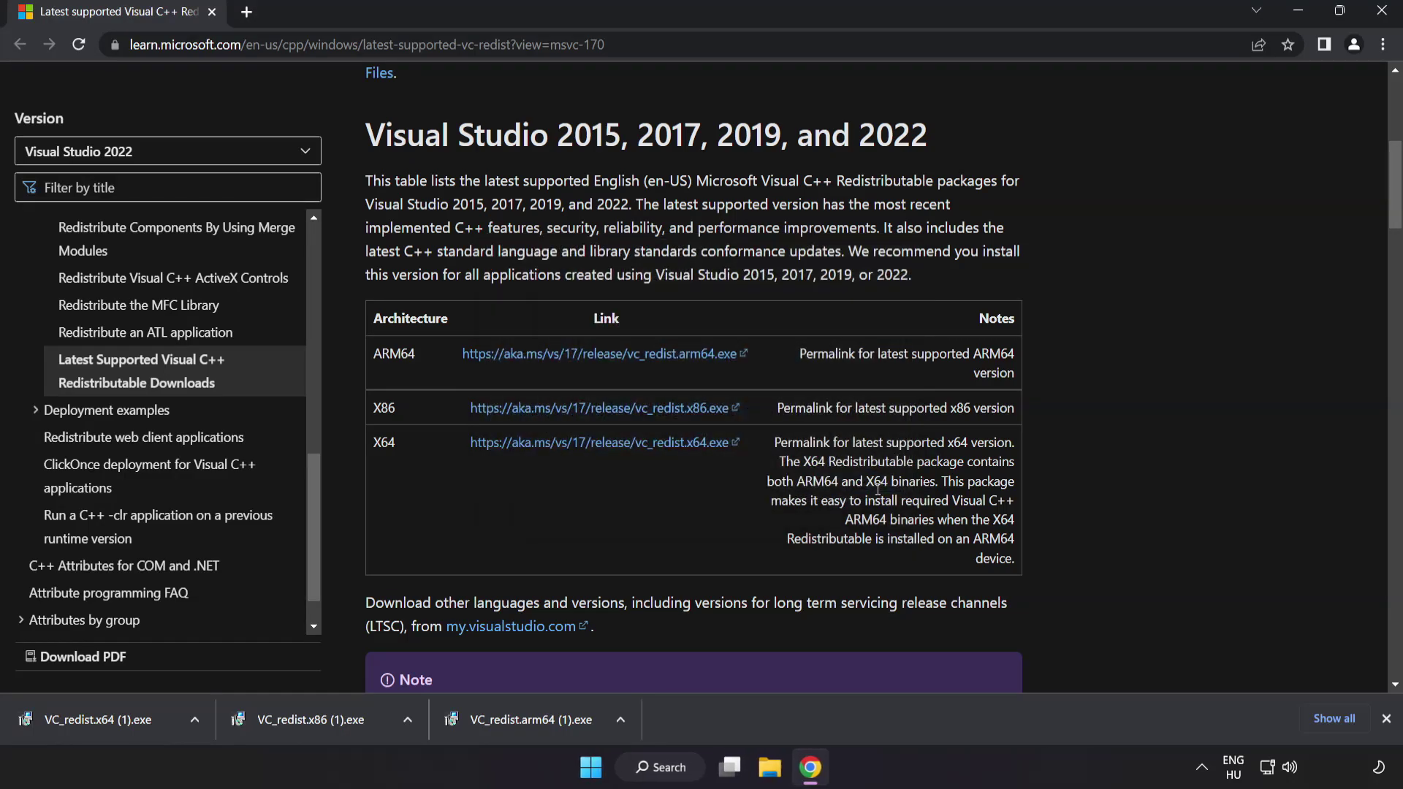
pyautogui.click(317, 721)
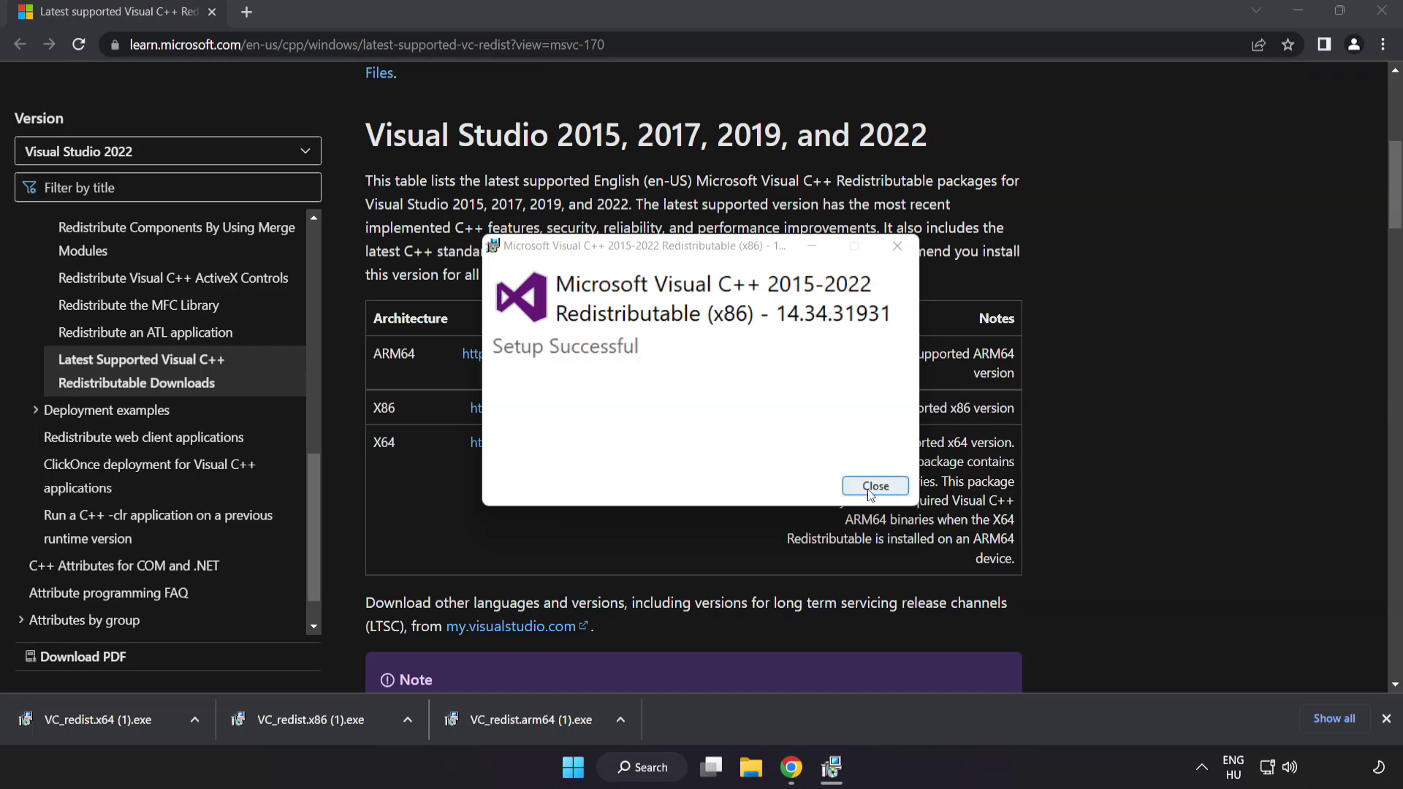
pyautogui.click(874, 486)
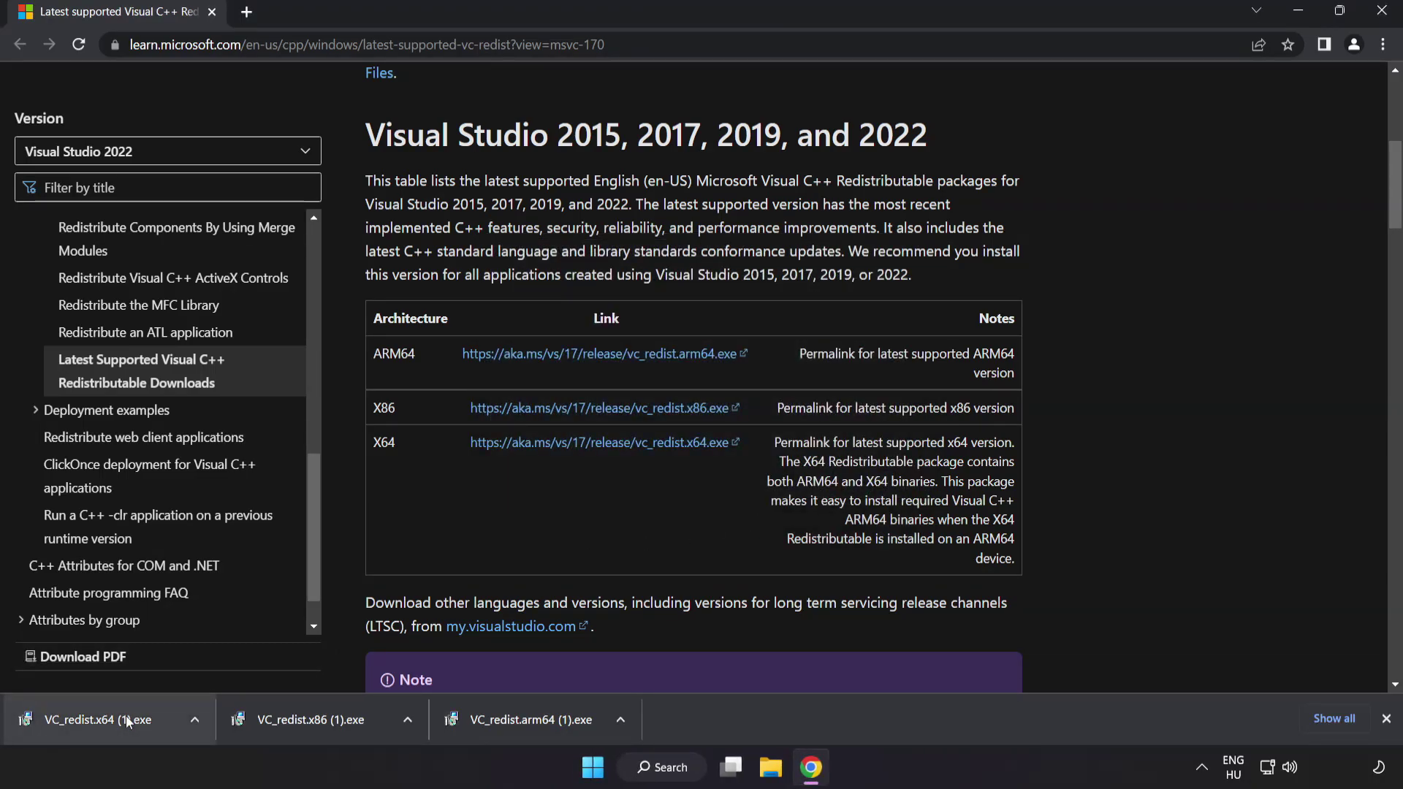
# - Run the x64 redistributable setup, dismiss its failure and close Chrome
pyautogui.click(126, 716)
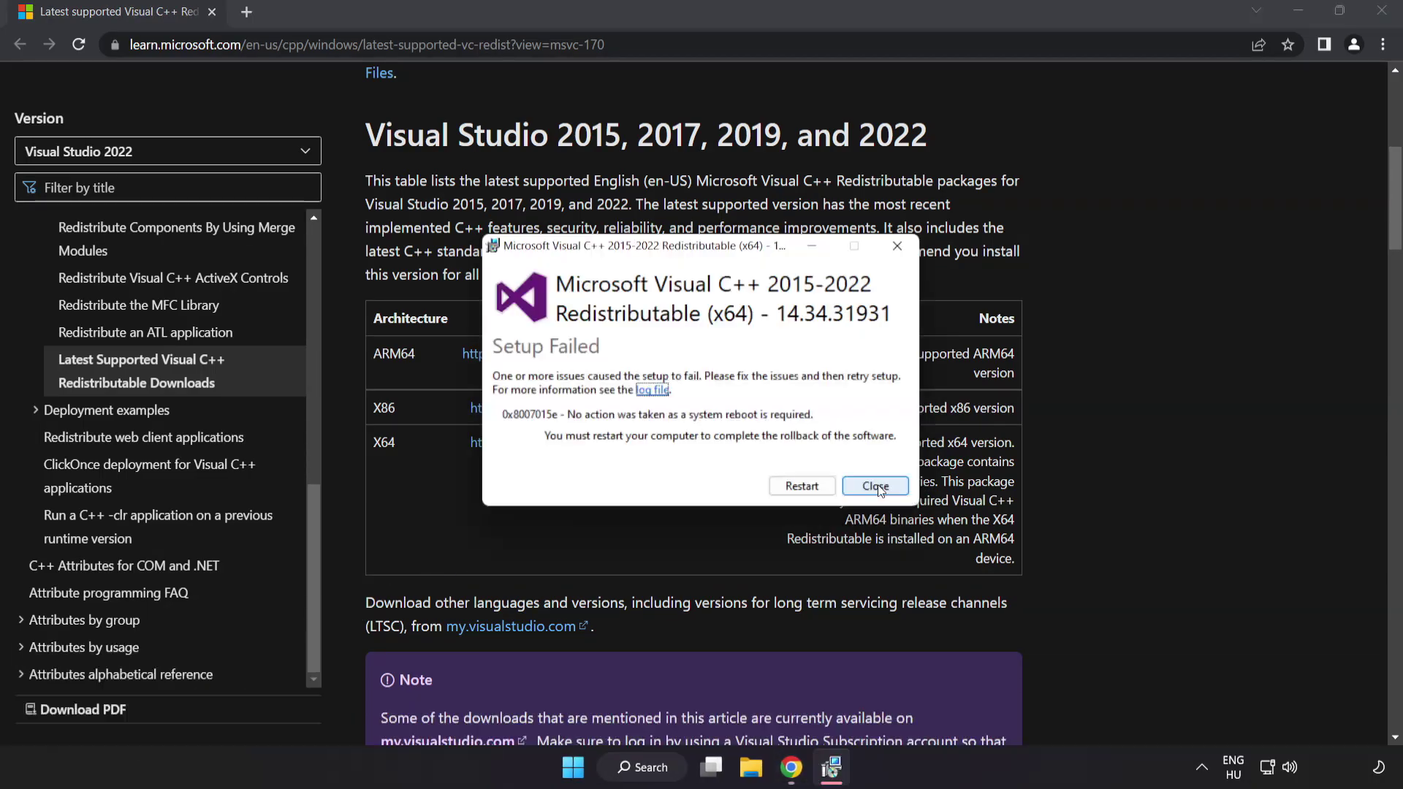
pyautogui.click(877, 489)
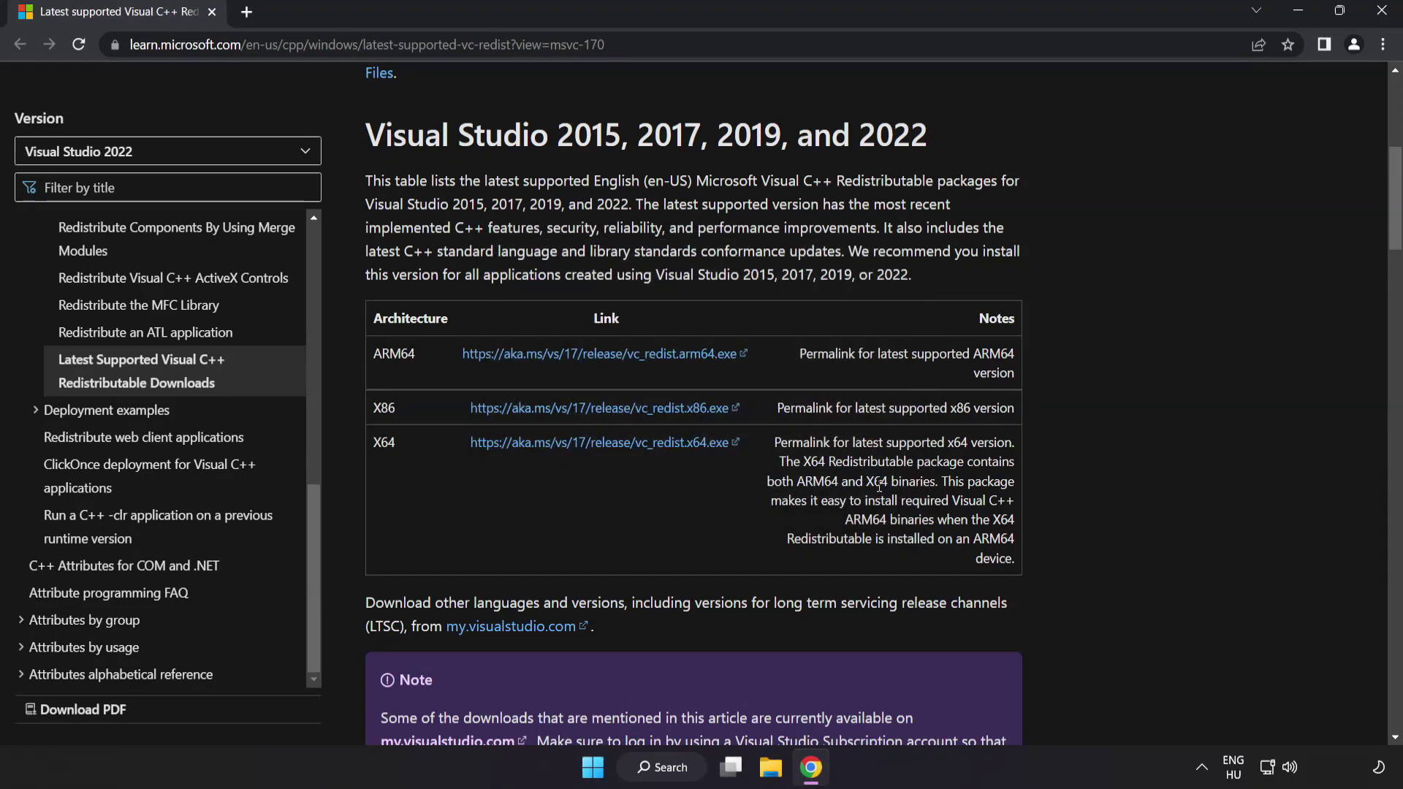
pyautogui.click(1379, 15)
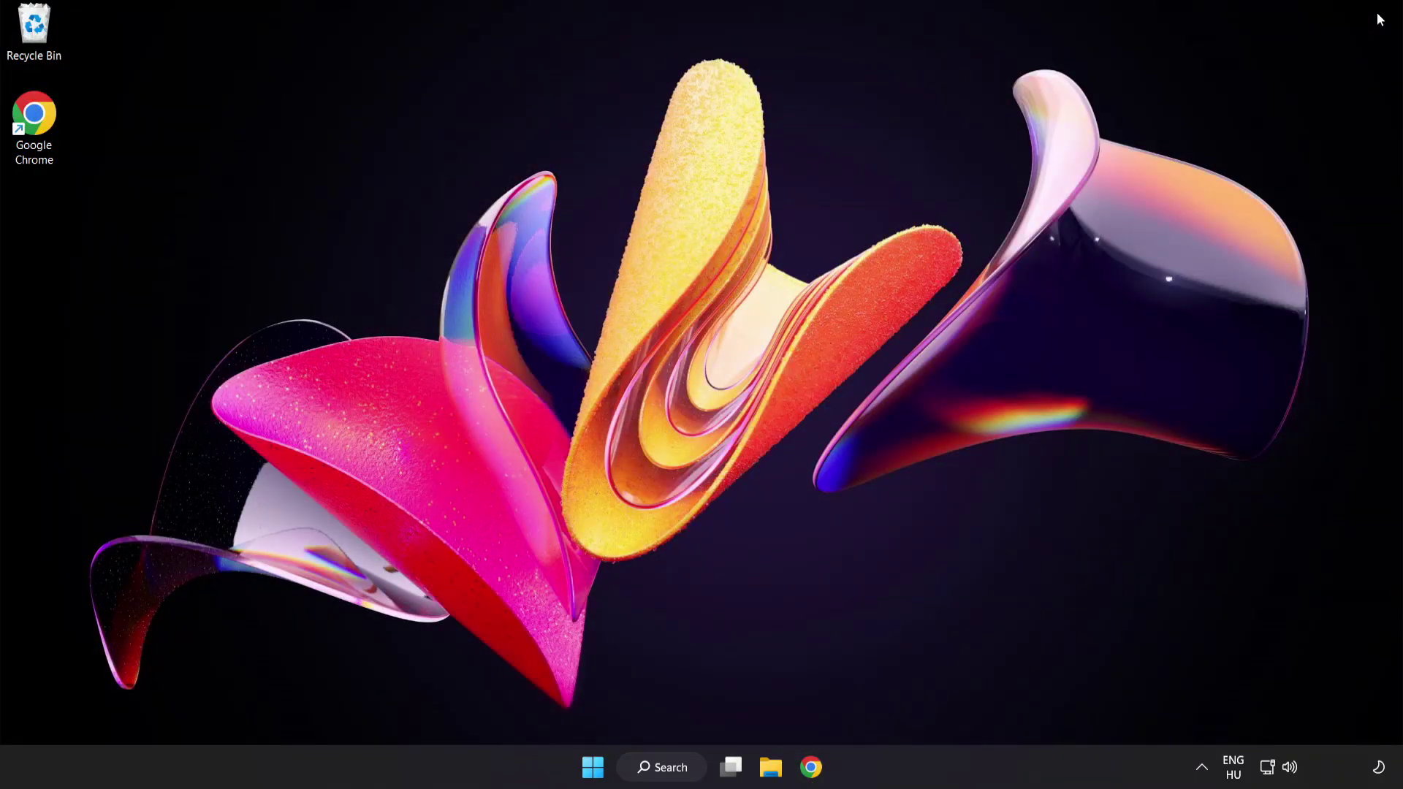
# - Find cmd through Windows Search and run Command Prompt as administrator
pyautogui.click(667, 774)
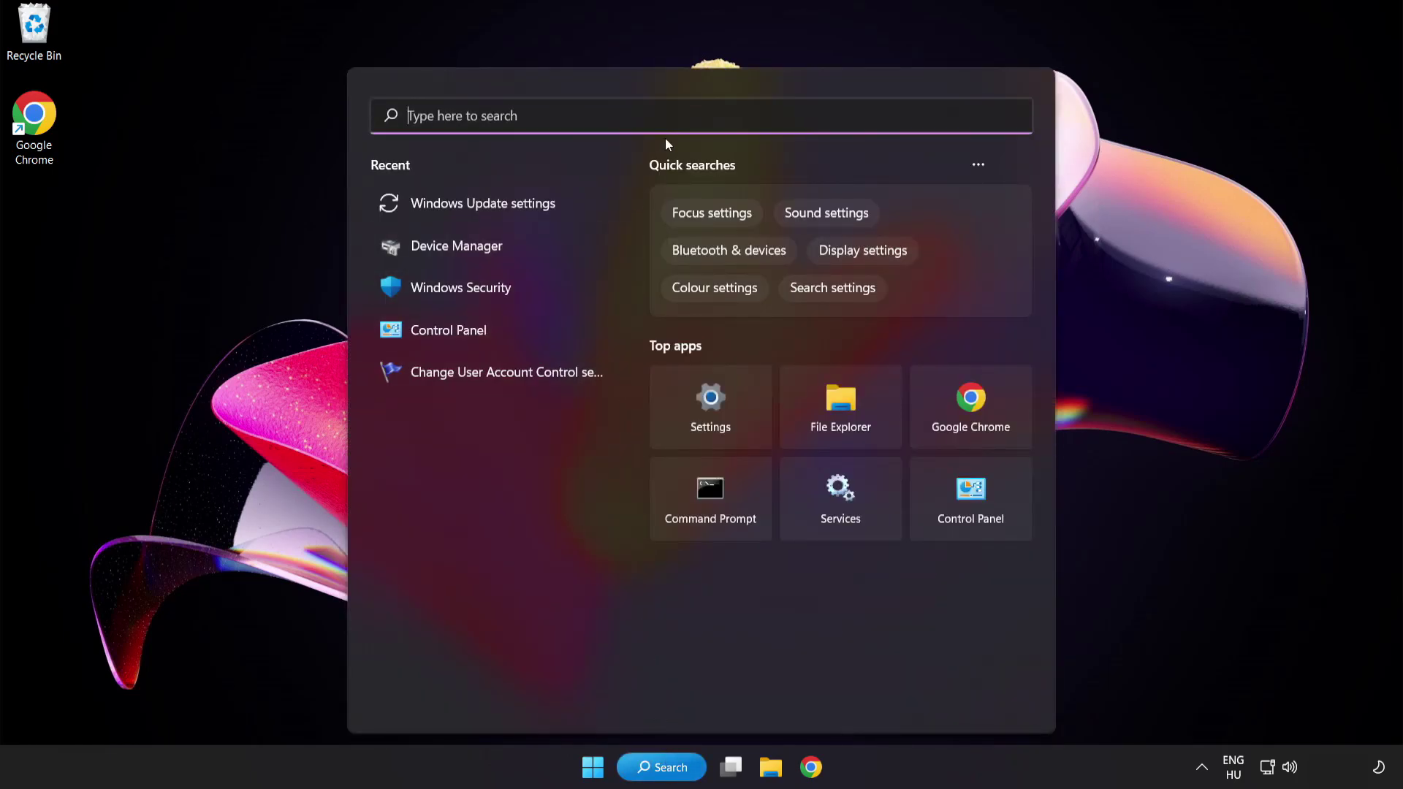
pyautogui.write('cmd')
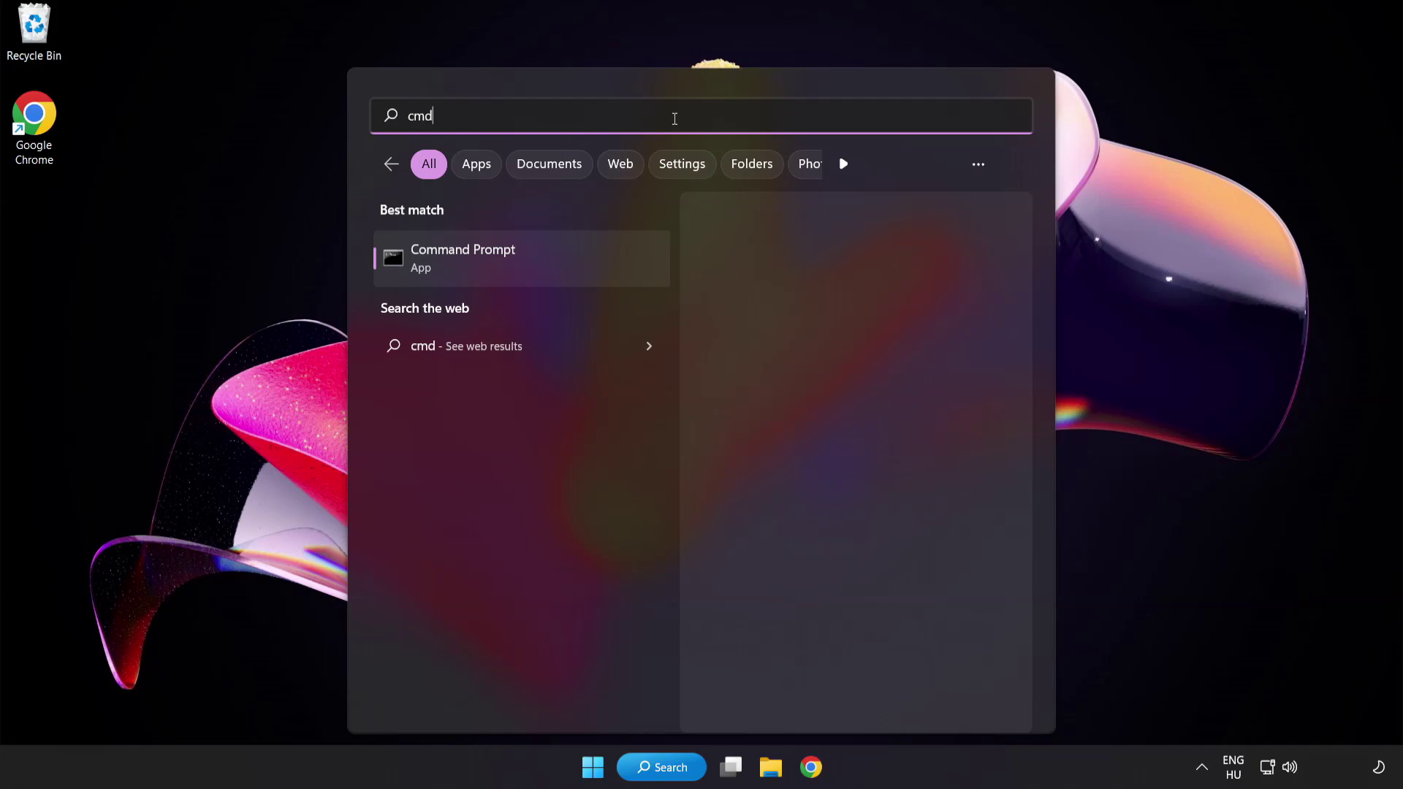
pyautogui.rightClick(527, 272)
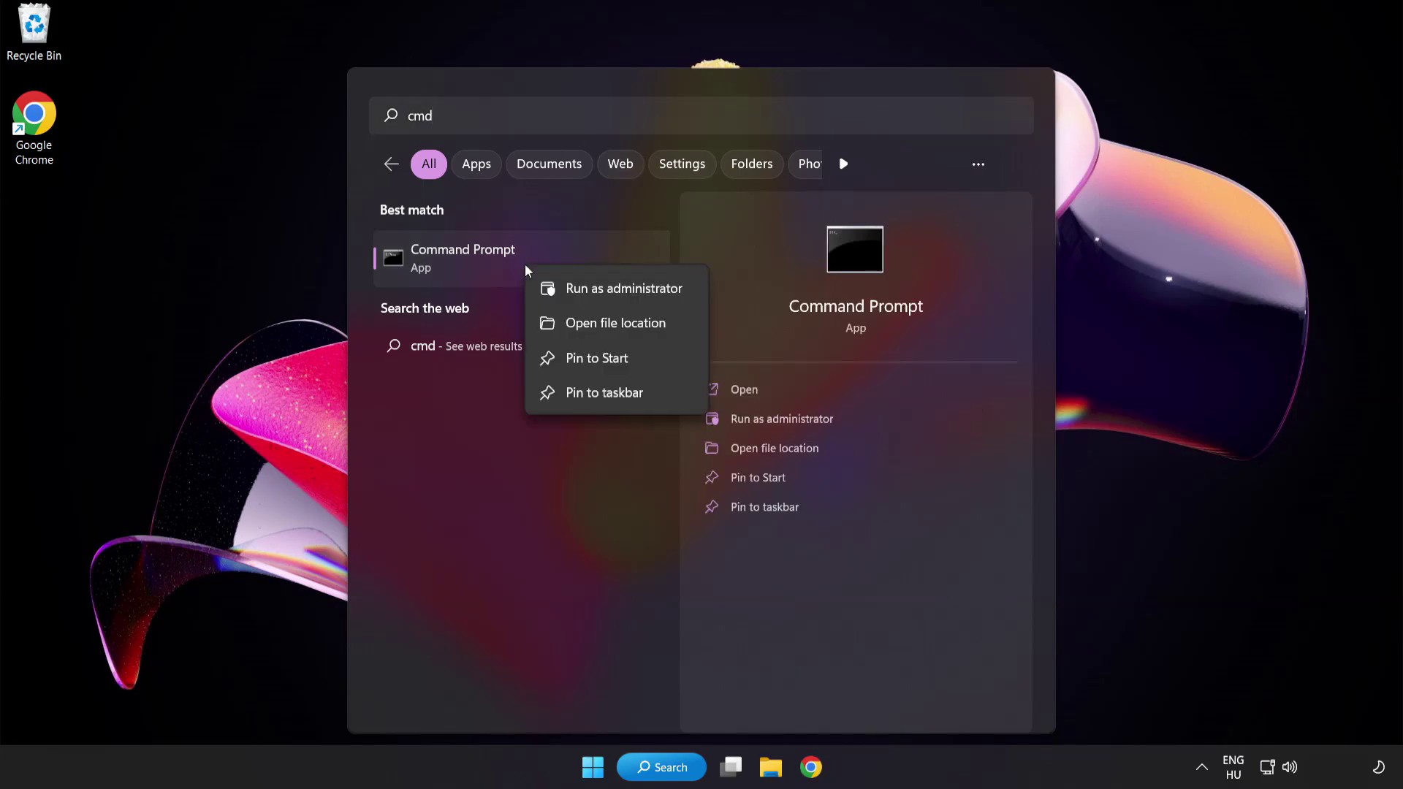
pyautogui.click(591, 291)
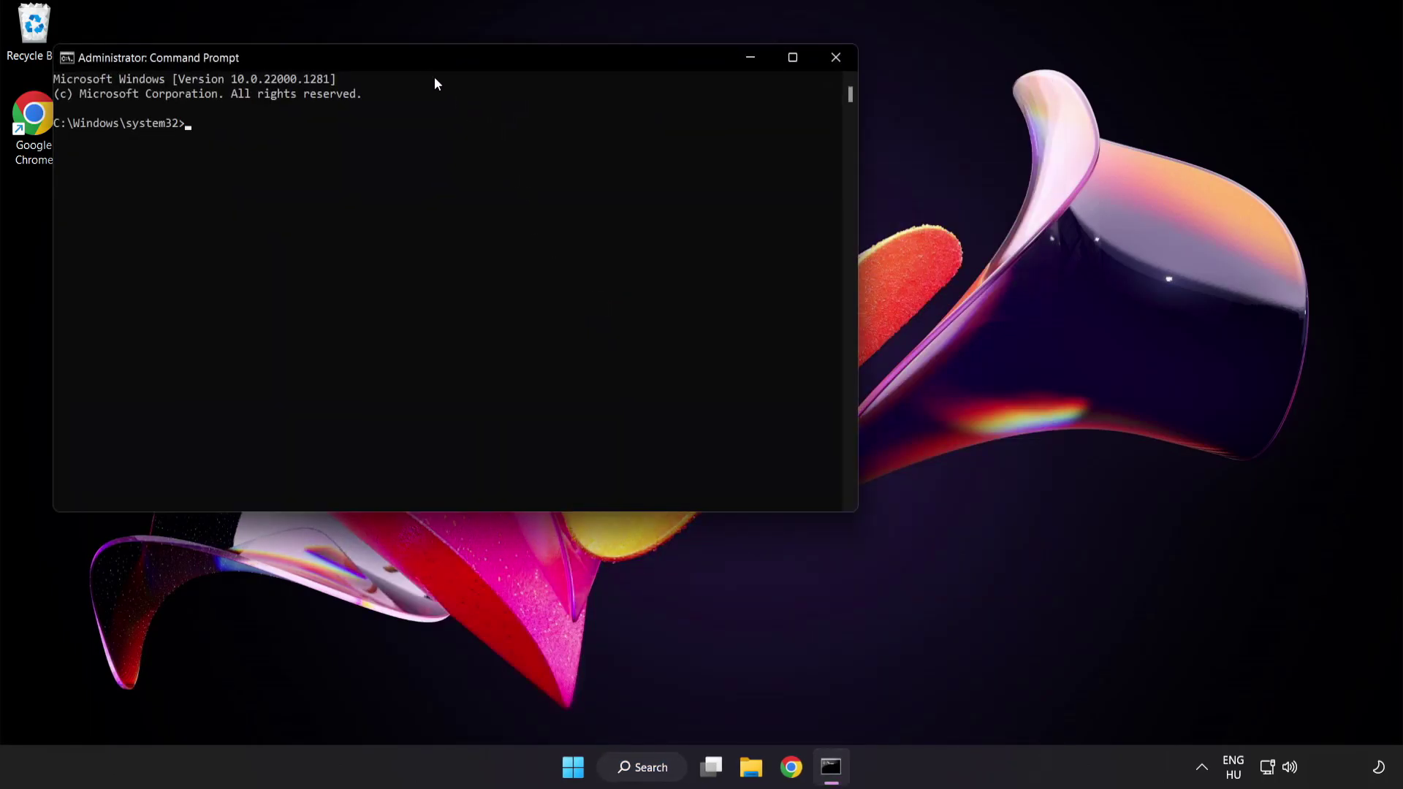
# - Run sfc /scannow and let the system file verification complete with no violations
pyautogui.moveTo(399, 60); pyautogui.dragTo(610, 140)
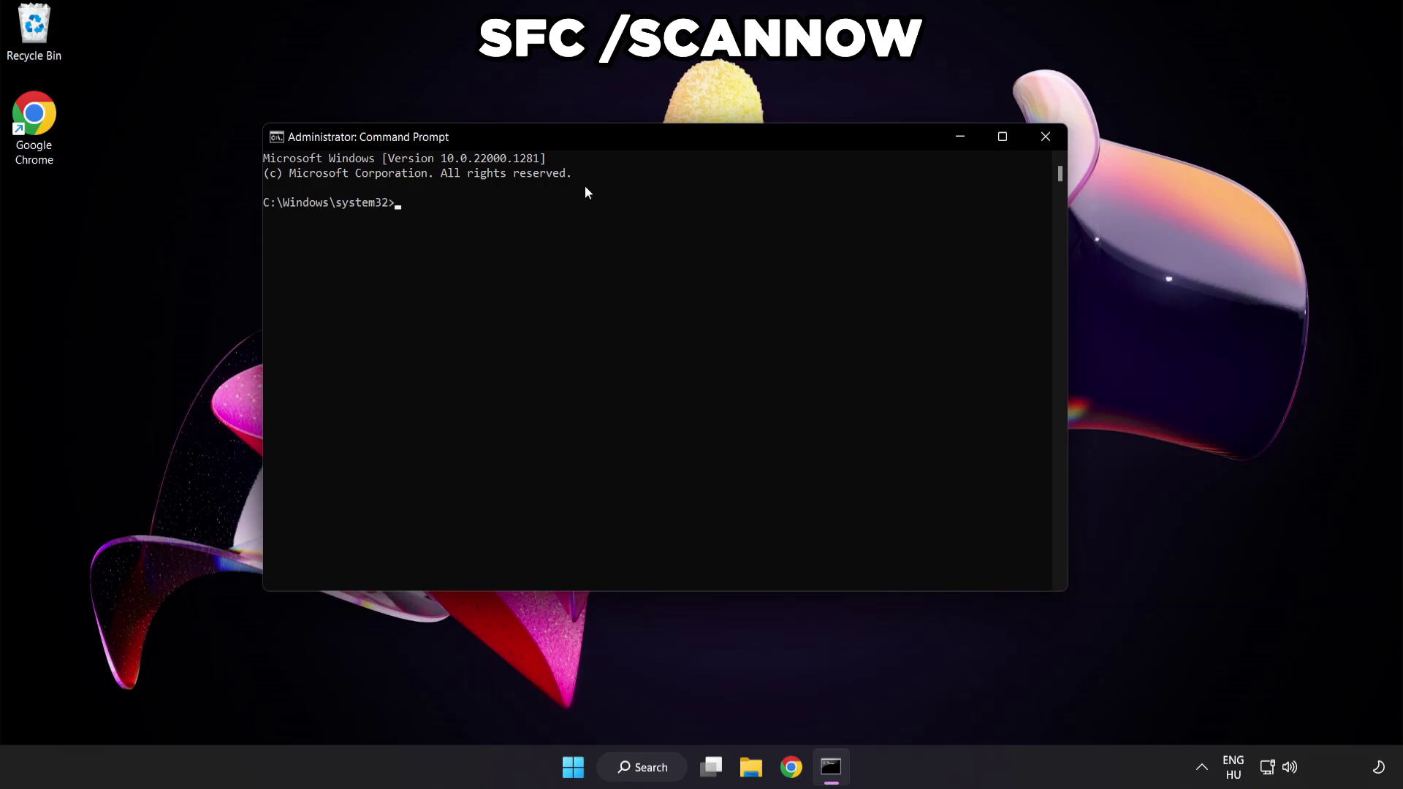
pyautogui.write('sfc /s')
pyautogui.write('cannow')
pyautogui.press('Return')
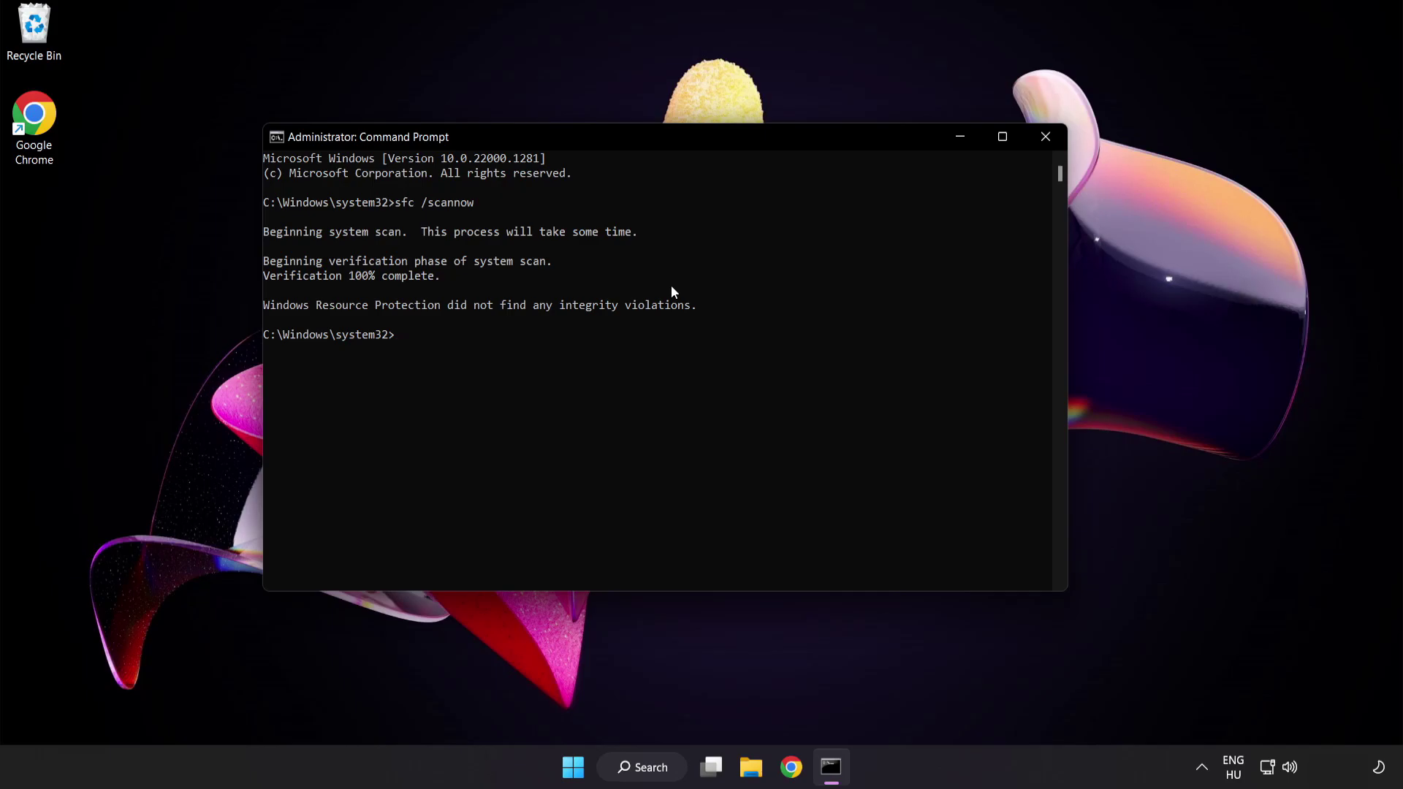
# - Close Command Prompt and show the Start menu's power options with Restart available
pyautogui.click(1044, 139)
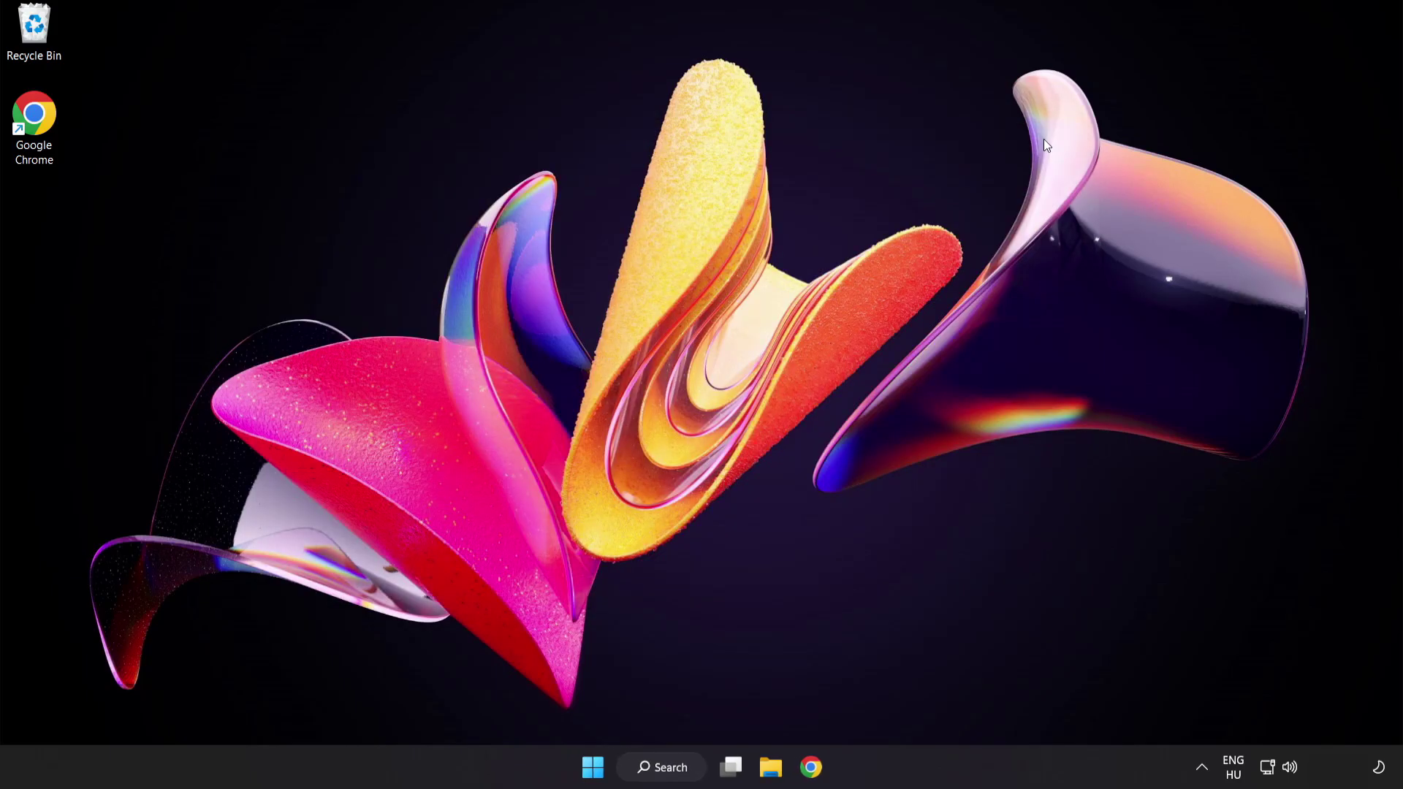
pyautogui.press('super')
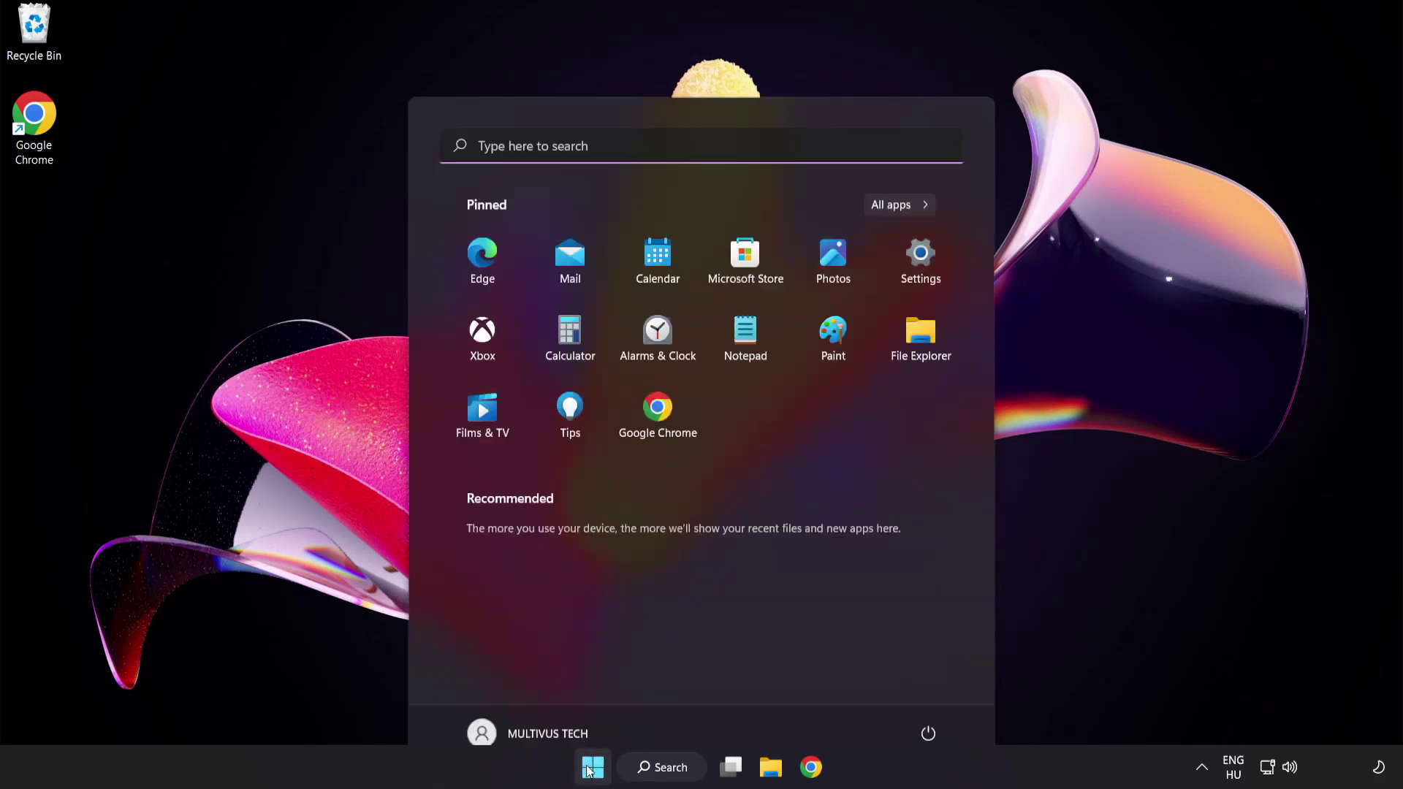
pyautogui.click(929, 706)
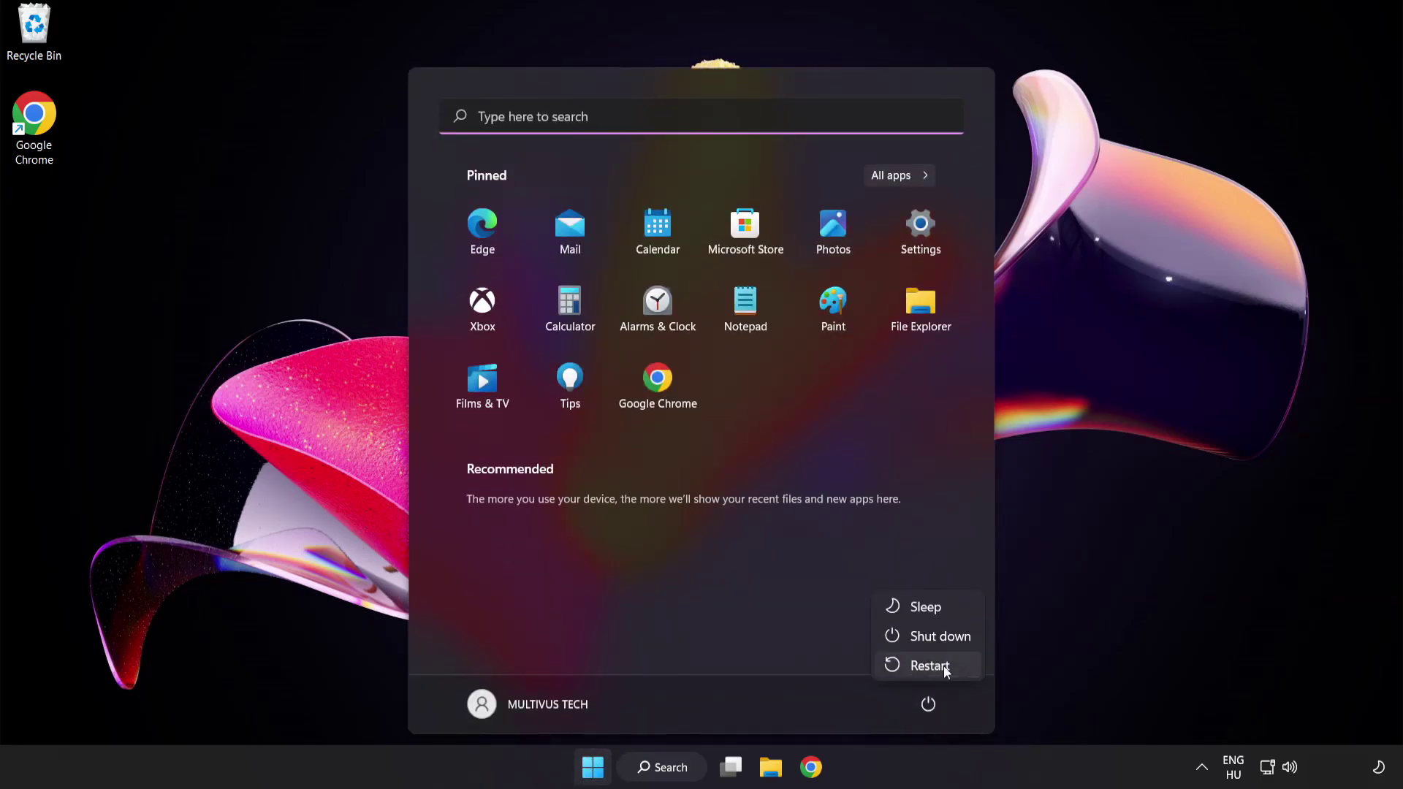